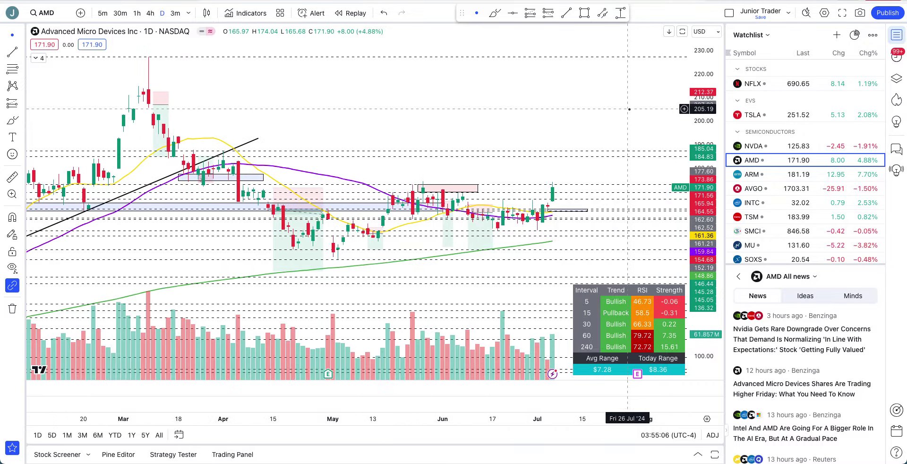
- Circle the two highs at the ends of the red resistance zone with the Brush, and undo both circles
drag(701, 281, 701, 267)
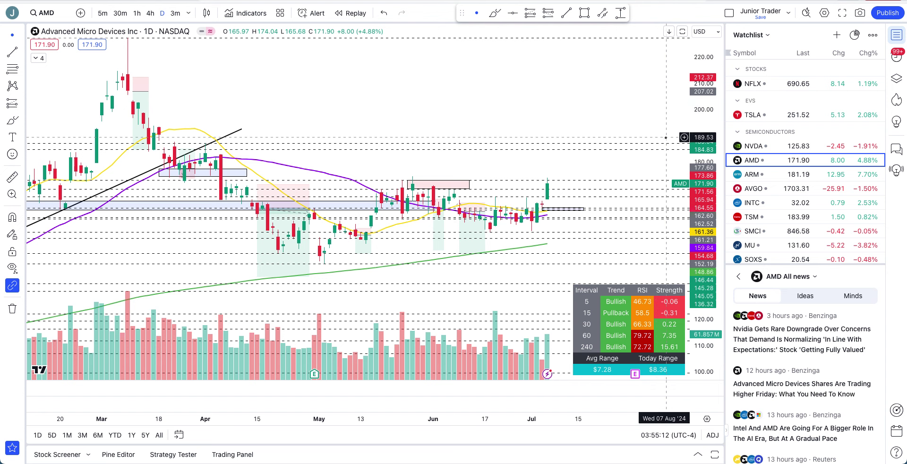
drag(693, 142, 693, 120)
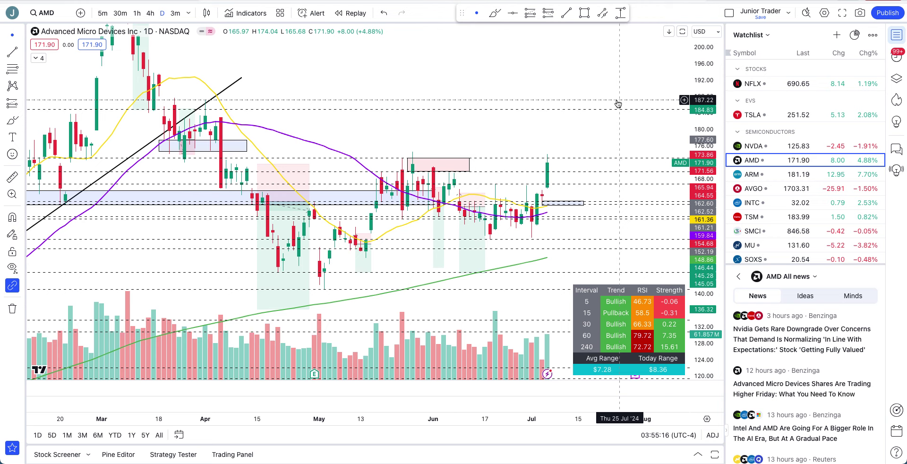
scroll(586, 107, down, 5)
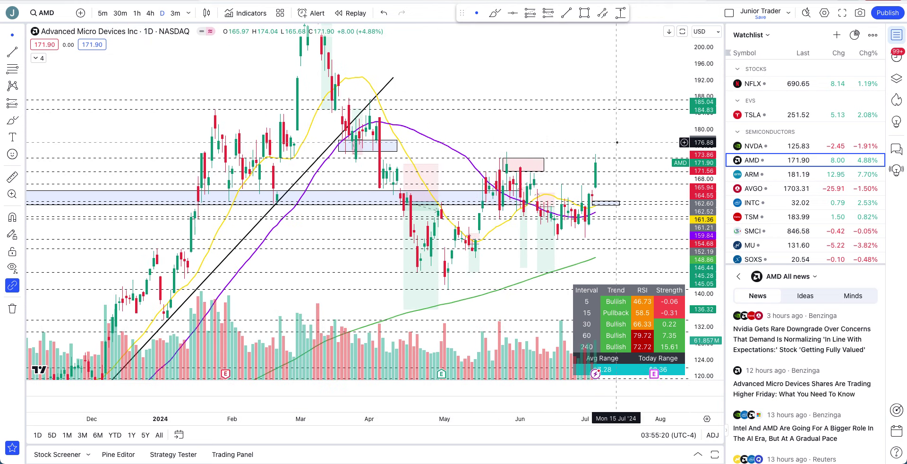
scroll(617, 142, up, 3)
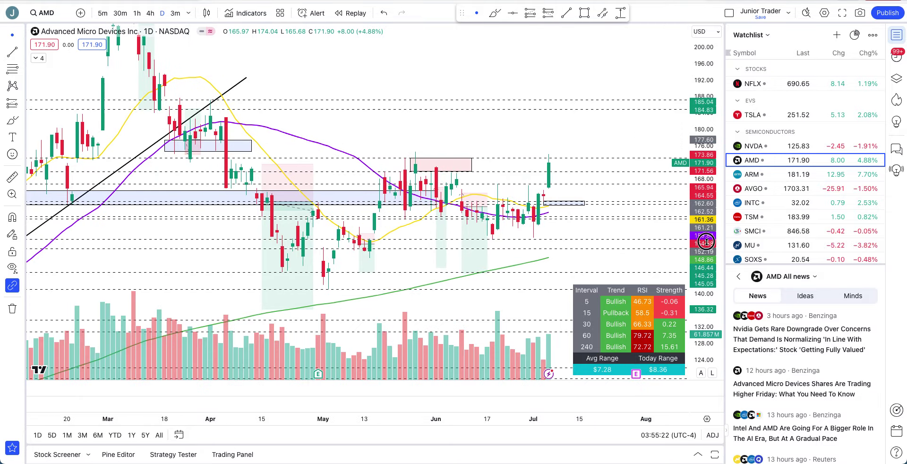
drag(706, 241, 707, 196)
click(491, 18)
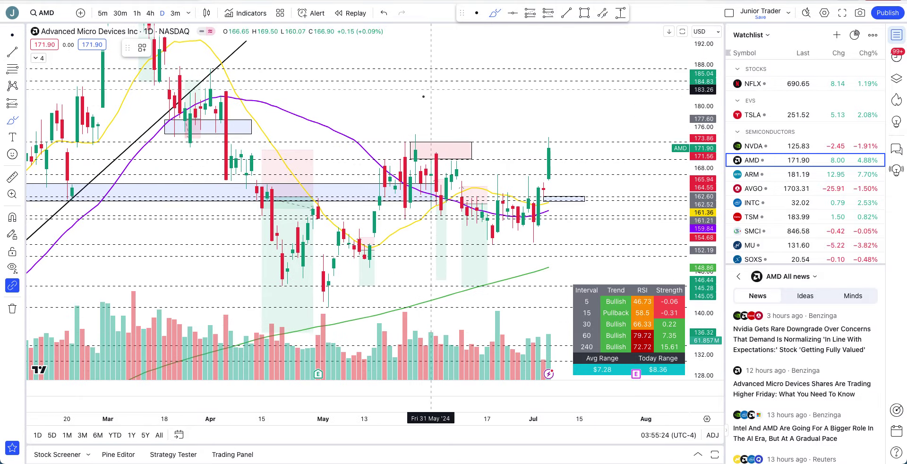
mouse_move(414, 132)
mouse_down()
mouse_move(401, 158)
mouse_move(410, 122)
mouse_up()
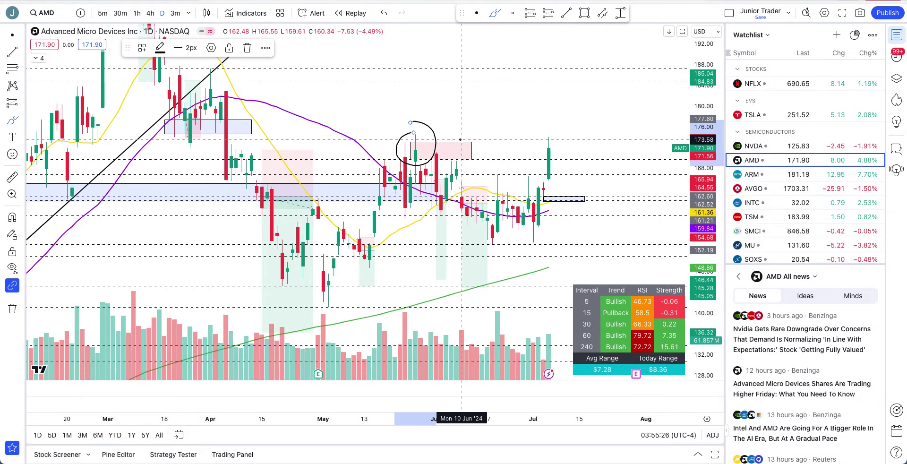
mouse_move(460, 139)
mouse_down()
mouse_move(466, 158)
mouse_move(444, 154)
mouse_move(446, 137)
mouse_up()
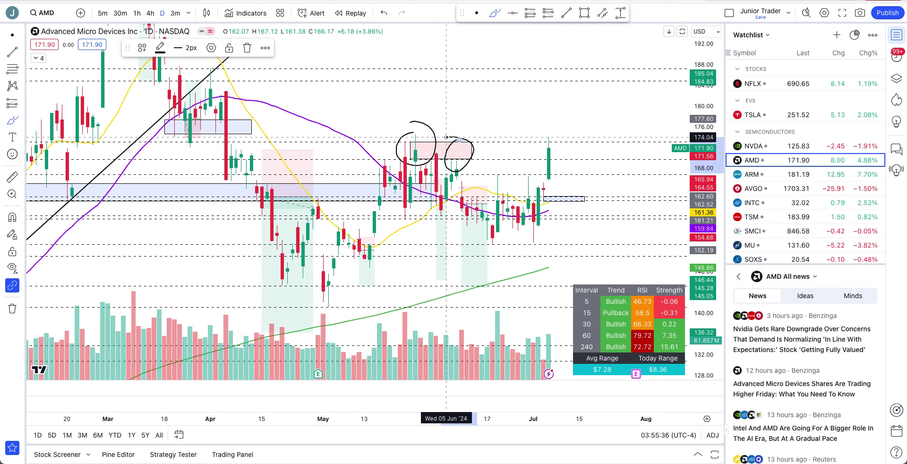
key(ctrl+z)
key(ctrl+z)
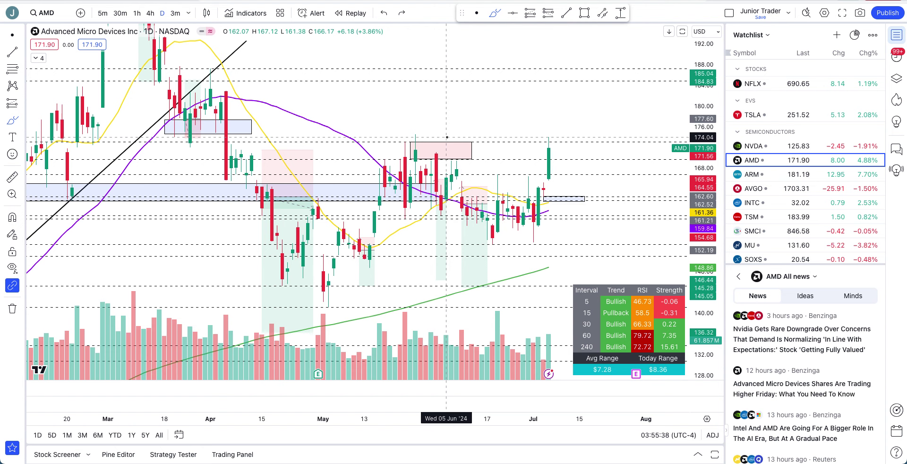
click(476, 13)
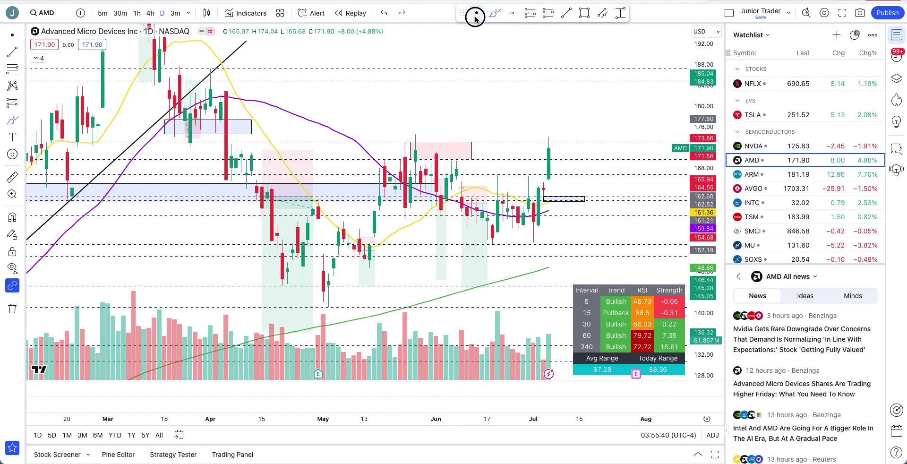
- Switch the AMD chart to the 3-minute interval and show the Junior Trader Day Trading Bot indicator to review its trade signals
drag(402, 107, 459, 100)
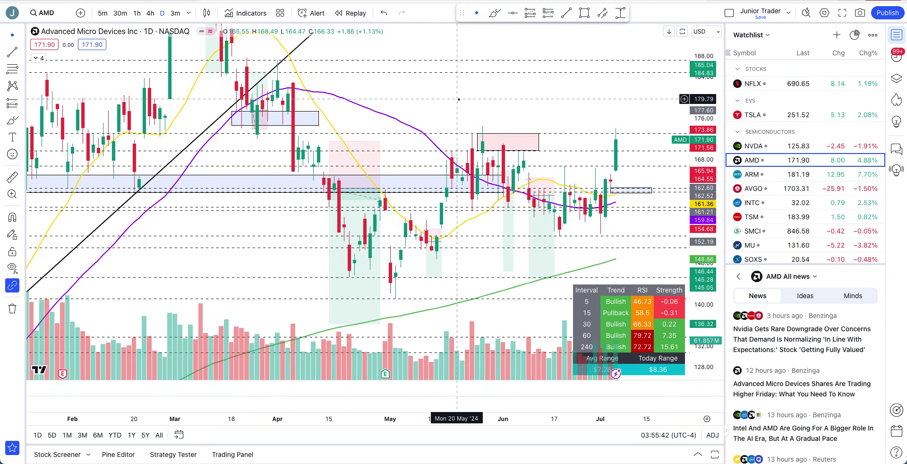
scroll(454, 102, up, 3)
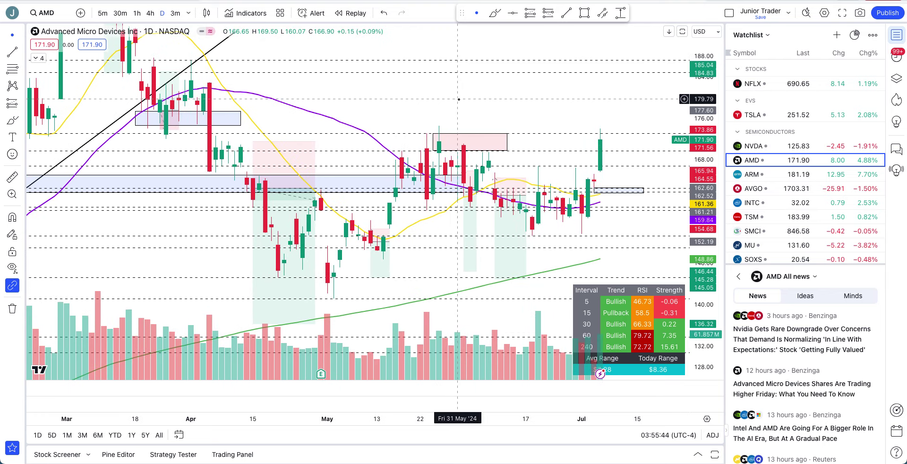
click(175, 13)
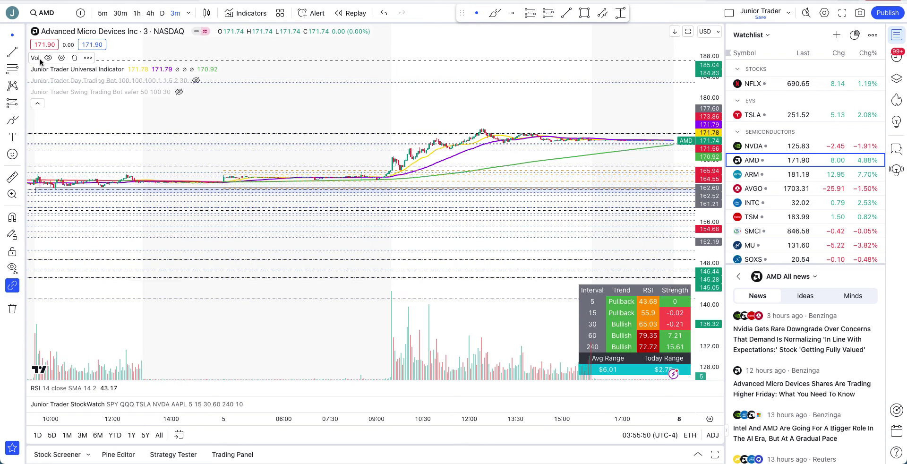
click(195, 81)
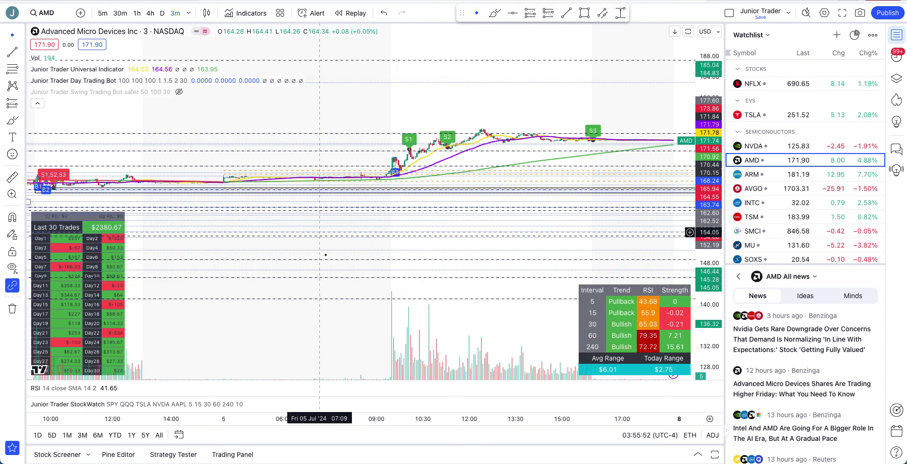
scroll(326, 263, down, 5)
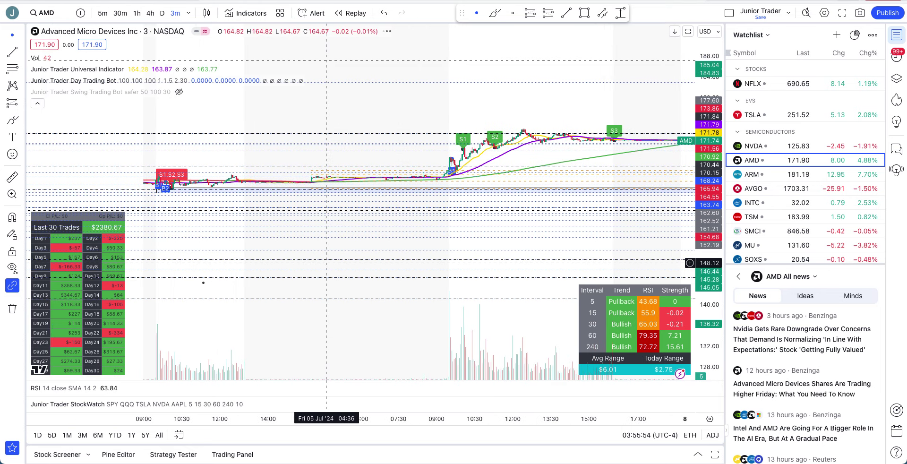
scroll(202, 284, down, 3)
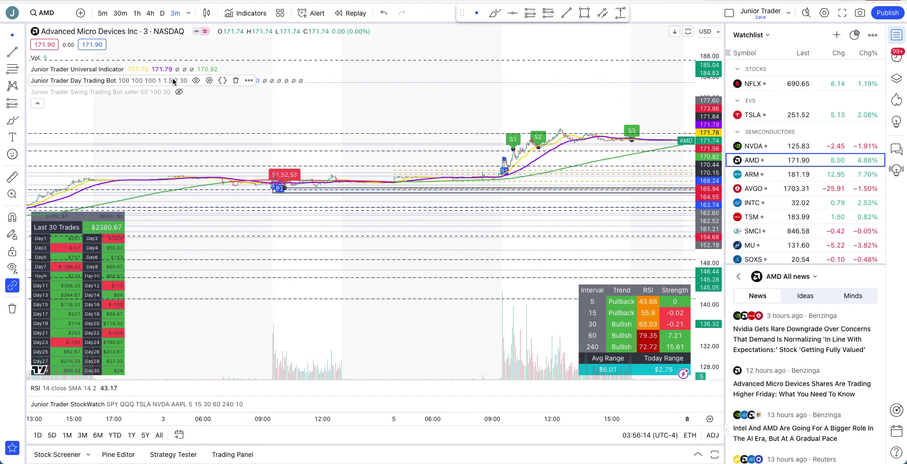
- Hide the Day Trading Bot indicator and return the AMD chart to the daily interval, framed on April to July
click(196, 80)
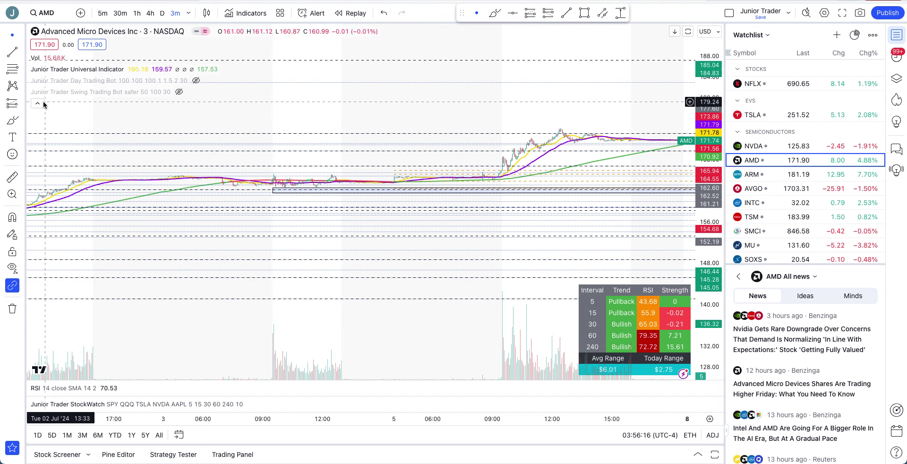
click(161, 14)
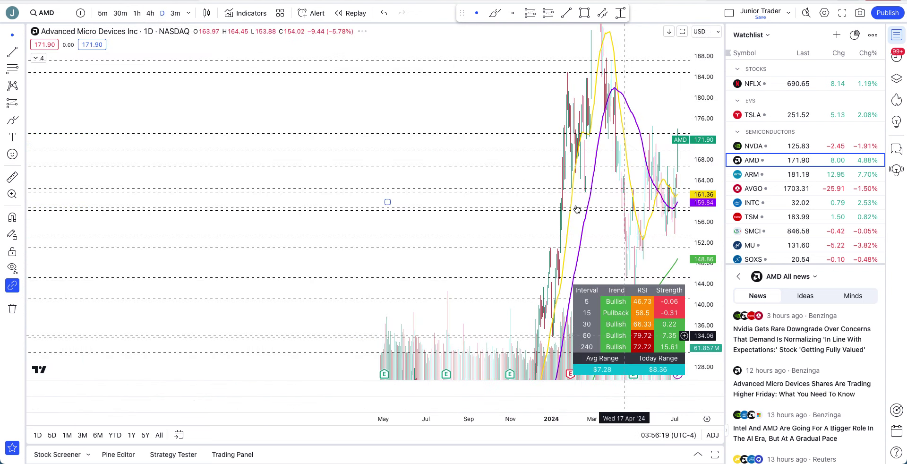
scroll(576, 209, up, 10)
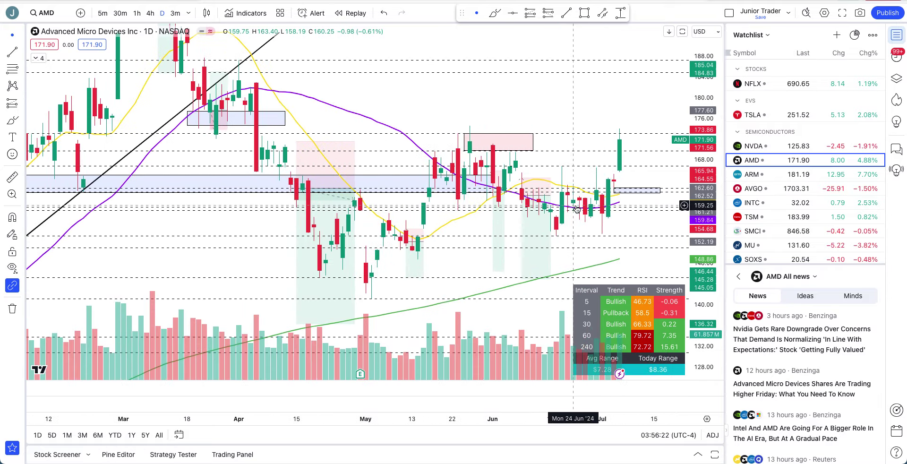
scroll(576, 209, up, 5)
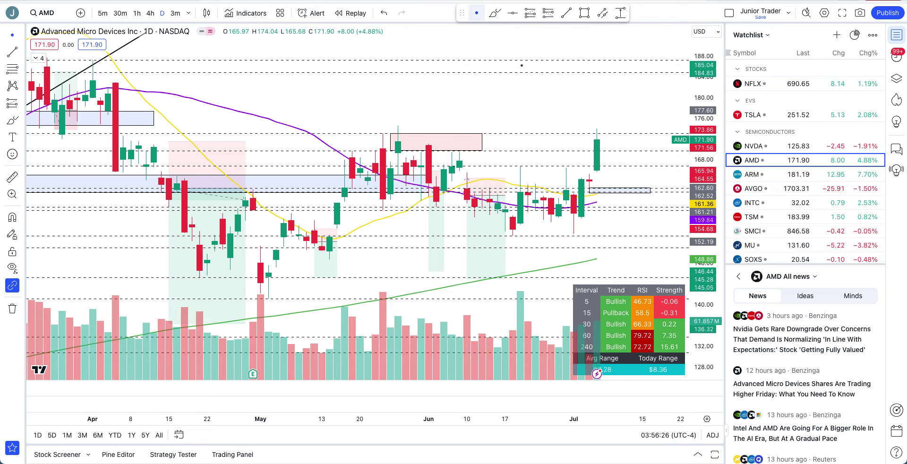
- Circle the mid-June and late-June upper wicks near 166 with the Brush, and undo the circles
drag(563, 101, 497, 117)
scroll(496, 118, down, 4)
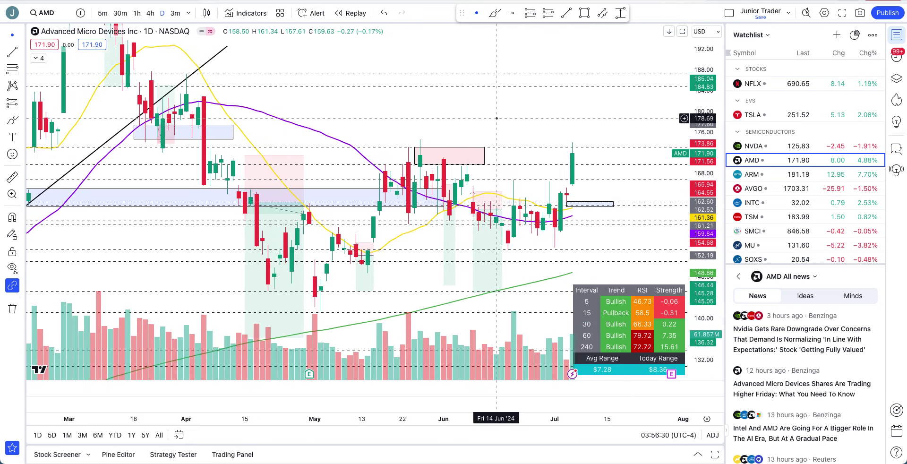
scroll(496, 118, down, 3)
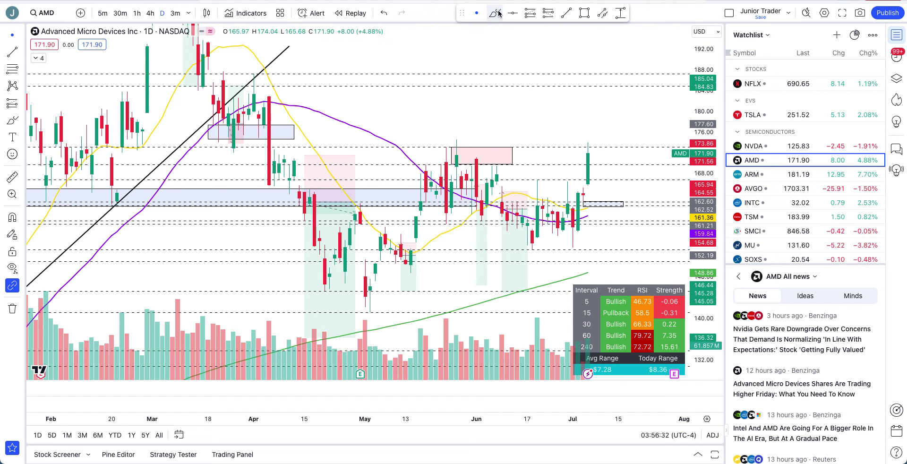
click(499, 13)
scroll(555, 216, up, 1)
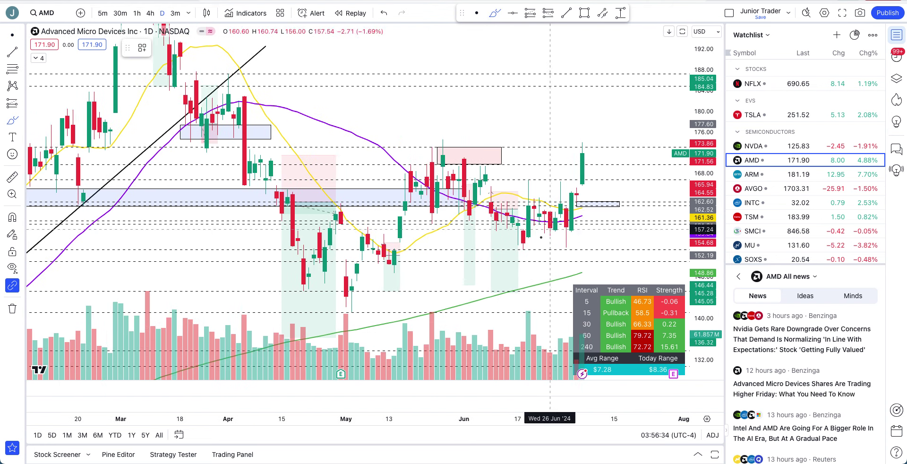
scroll(534, 244, up, 5)
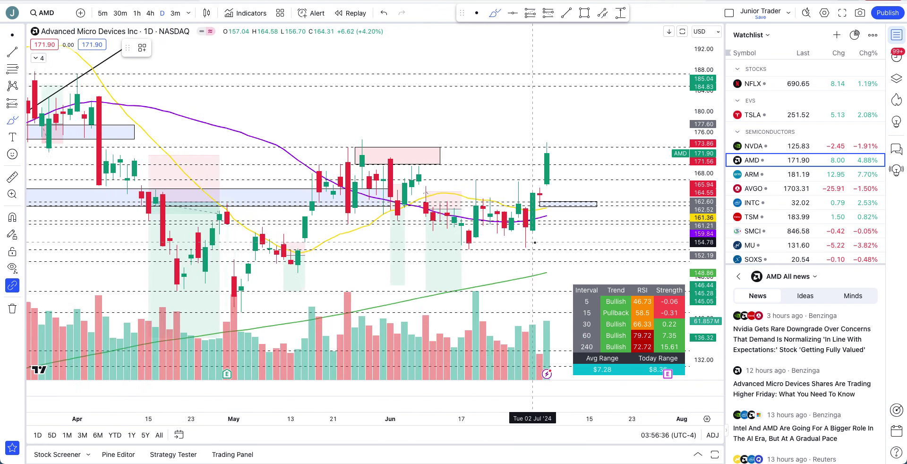
mouse_move(463, 195)
mouse_down()
mouse_move(486, 226)
mouse_move(500, 222)
mouse_move(486, 198)
mouse_move(494, 211)
mouse_up()
key(ctrl+z)
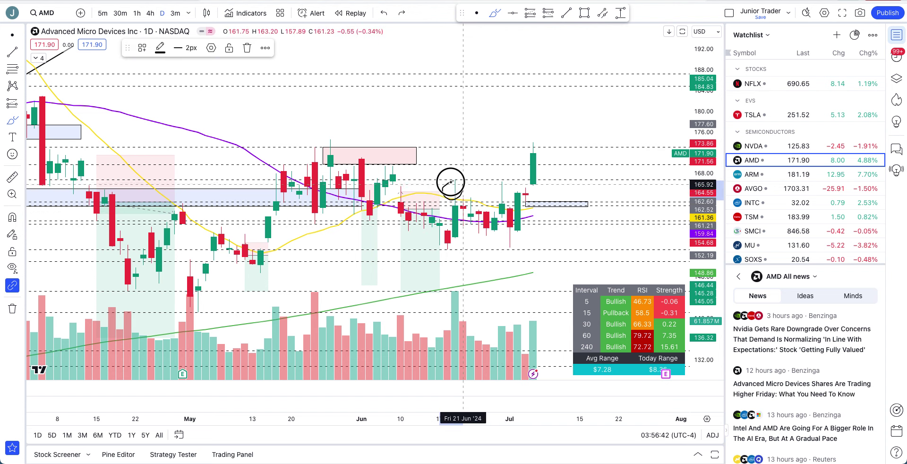
drag(451, 182, 454, 182)
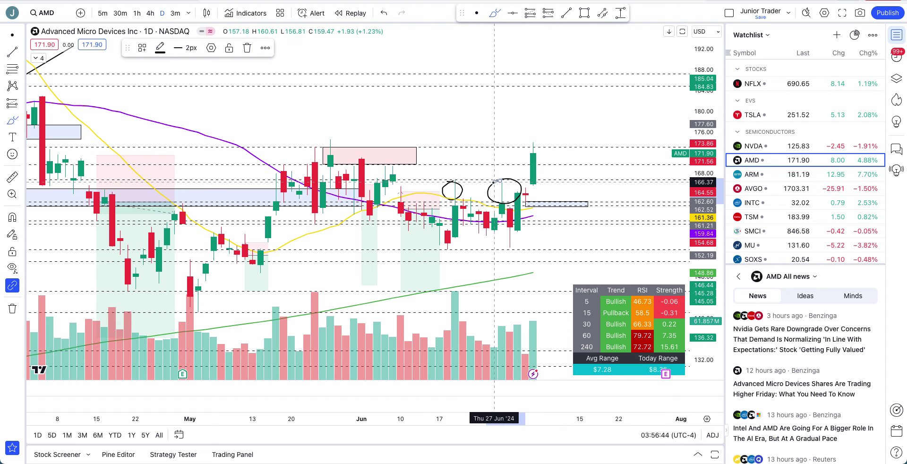
key(ctrl+z)
- Mark the mid-June and late-June upper wicks and the lows around them with Brush strokes, and undo the marks
drag(707, 287, 706, 246)
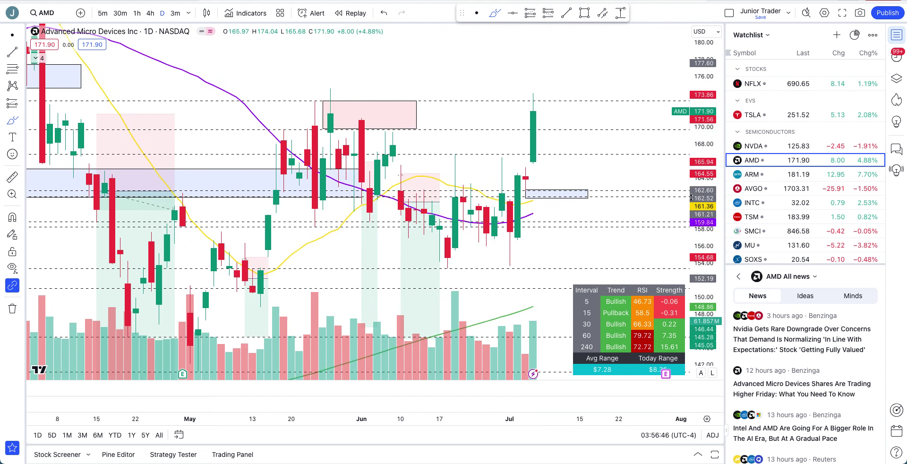
mouse_move(449, 153)
mouse_down()
mouse_move(442, 190)
mouse_move(439, 162)
mouse_up()
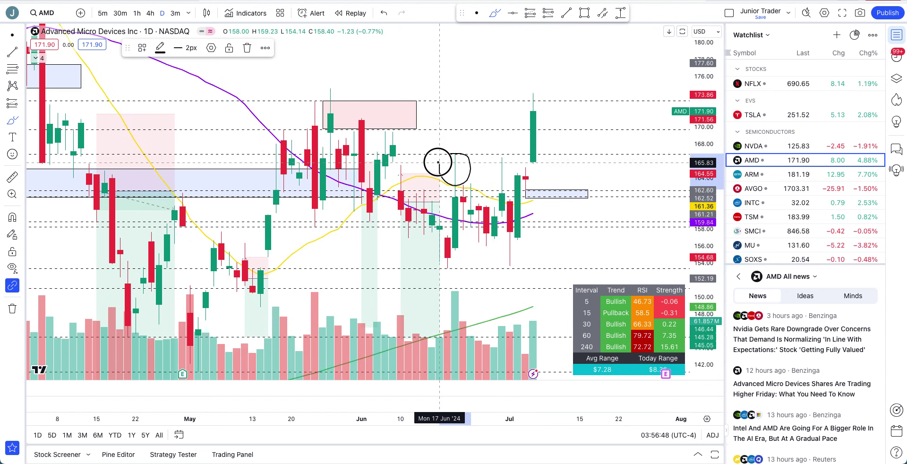
mouse_move(464, 199)
mouse_down()
mouse_move(480, 217)
mouse_move(474, 239)
mouse_move(505, 243)
mouse_up()
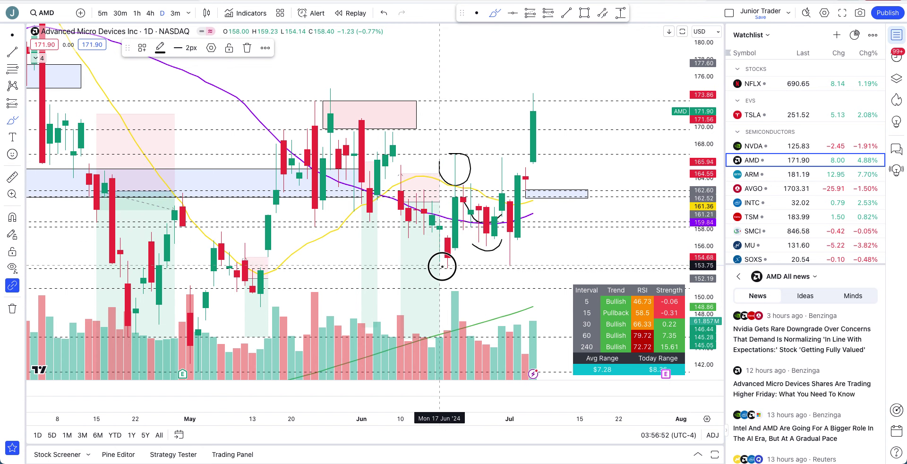
drag(441, 266, 471, 246)
mouse_move(495, 154)
mouse_down()
mouse_move(506, 171)
mouse_move(488, 191)
mouse_move(501, 150)
mouse_up()
mouse_move(501, 208)
mouse_down()
mouse_move(509, 257)
mouse_move(509, 233)
mouse_move(498, 281)
mouse_move(507, 236)
mouse_move(518, 232)
mouse_move(518, 277)
mouse_move(494, 239)
mouse_up()
key(ctrl+z)
- Mark the early-July candles with the Brush, outlining the 1 July candle's lower wick, and undo the marks
key(ctrl+z)
key(ctrl+z)
mouse_move(511, 171)
mouse_down()
mouse_move(520, 171)
mouse_move(520, 249)
mouse_move(503, 199)
mouse_move(511, 167)
mouse_move(523, 203)
mouse_up()
key(ctrl+z)
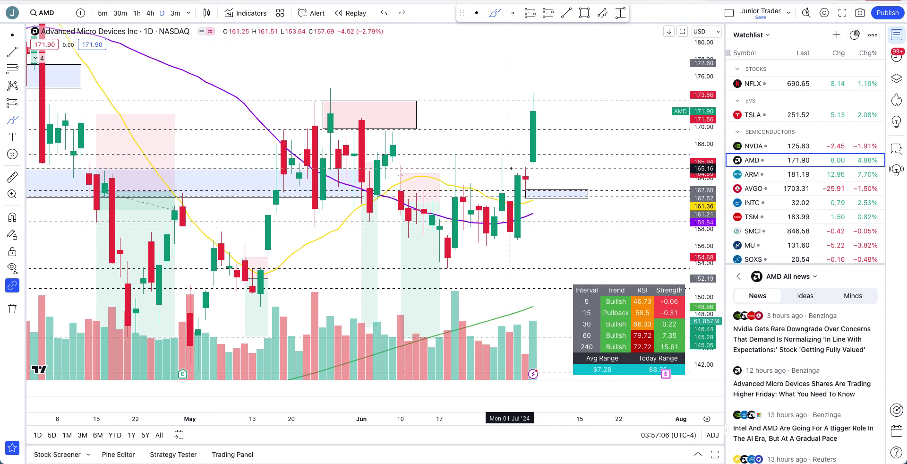
scroll(511, 168, up, 3)
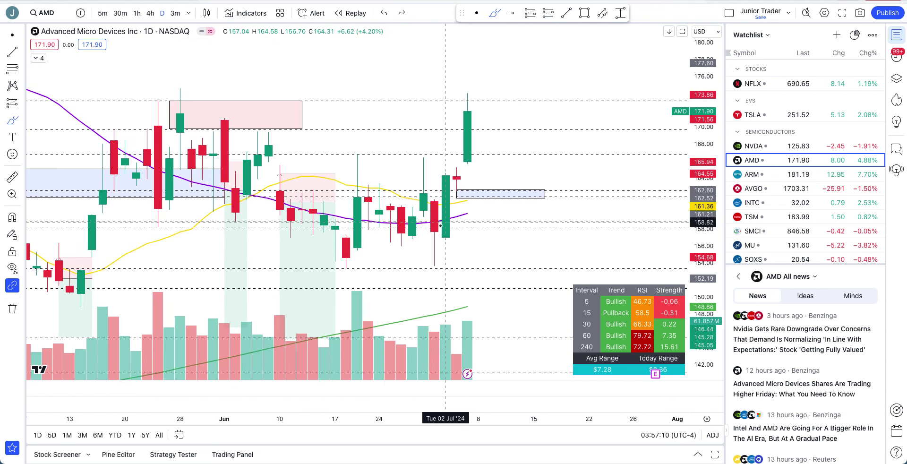
mouse_move(445, 222)
mouse_down()
mouse_move(431, 226)
mouse_move(427, 178)
mouse_move(441, 233)
mouse_move(430, 272)
mouse_move(422, 244)
mouse_up()
key(super+z)
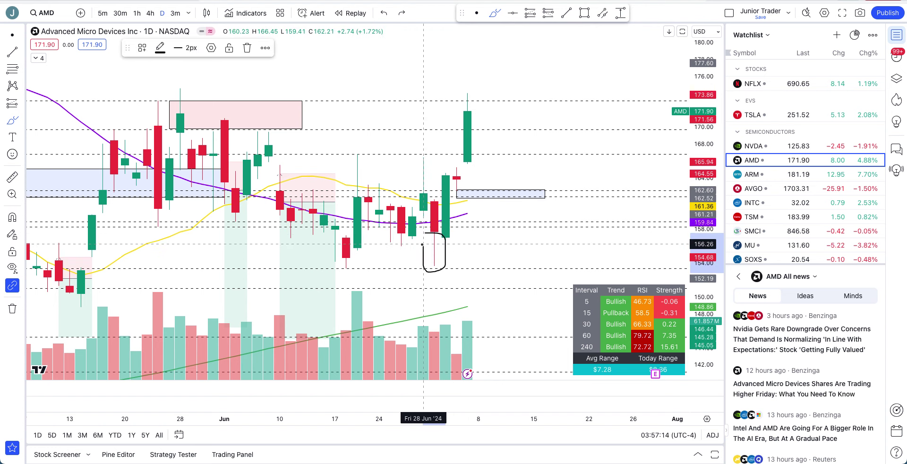
key(ctrl+z)
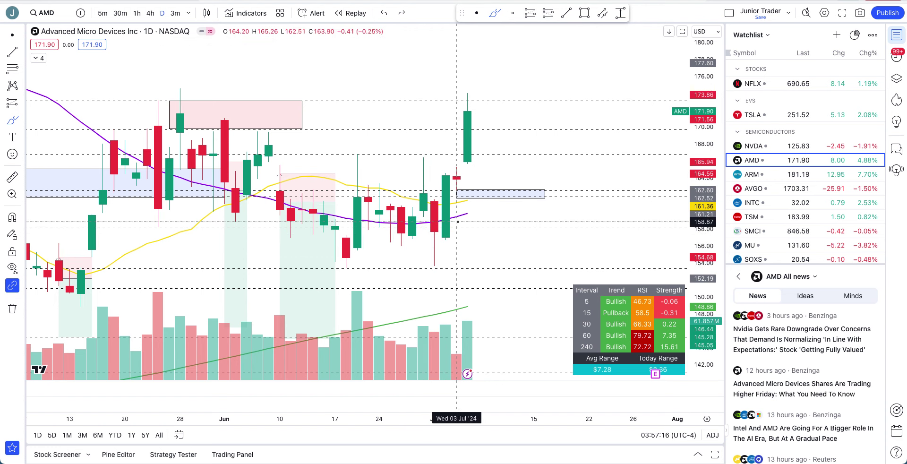
- Sketch Brush strokes from the 2 July candle, including a curve rising to about 174 beside the latest candle, and undo them
mouse_move(458, 222)
mouse_down()
mouse_move(433, 221)
mouse_move(464, 226)
mouse_move(448, 223)
mouse_move(440, 171)
mouse_move(454, 211)
mouse_move(446, 230)
mouse_up()
key(super+z)
key(super+z)
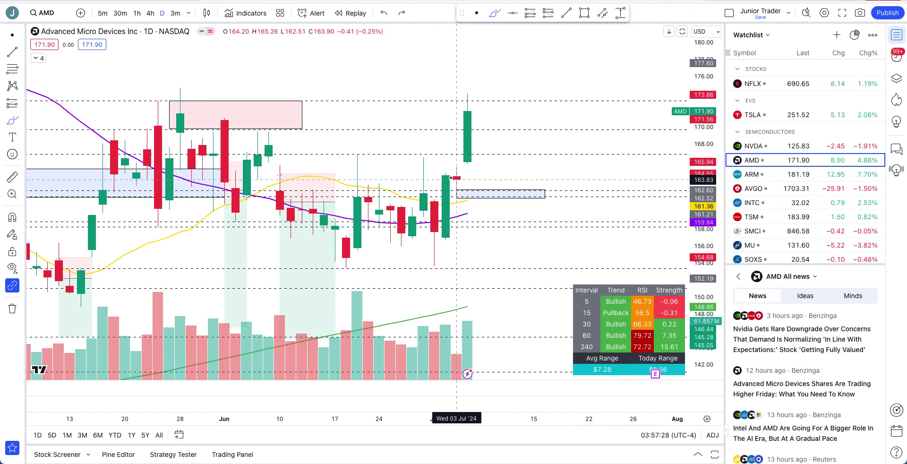
mouse_move(445, 175)
mouse_down()
mouse_move(459, 186)
mouse_move(478, 89)
mouse_up()
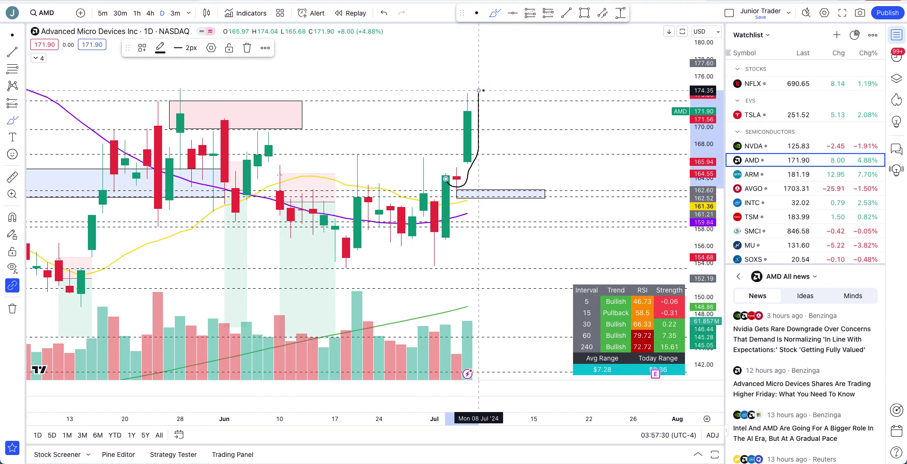
key(ctrl+z)
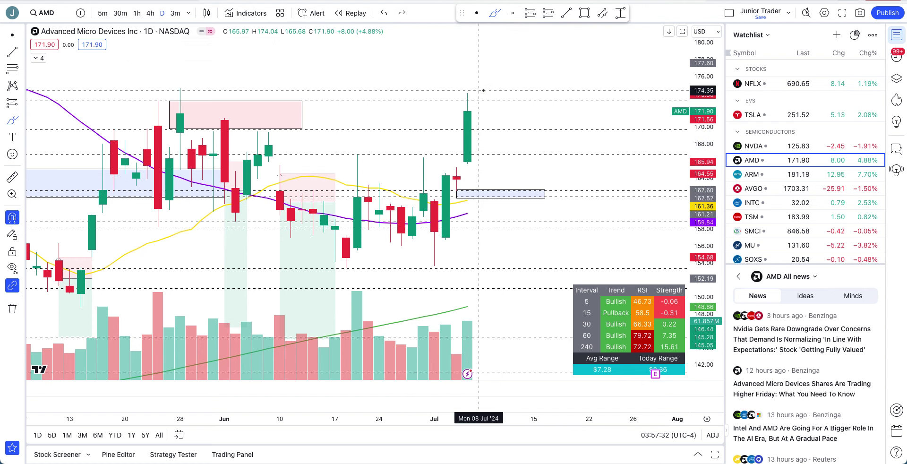
- Sketch Brush curves under the mid-June and 1 July lows near 154, and undo both curves
scroll(480, 217, down, 3)
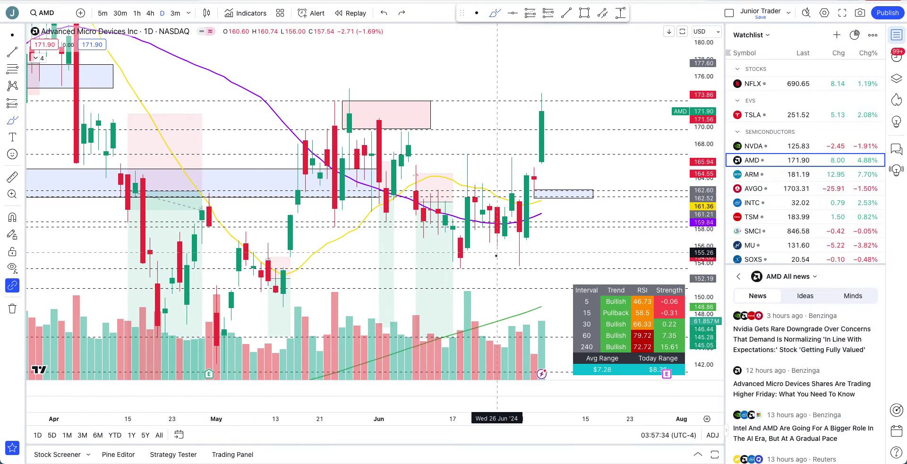
click(520, 267)
drag(521, 267, 541, 241)
mouse_move(446, 273)
mouse_down()
mouse_move(463, 279)
mouse_move(482, 260)
mouse_up()
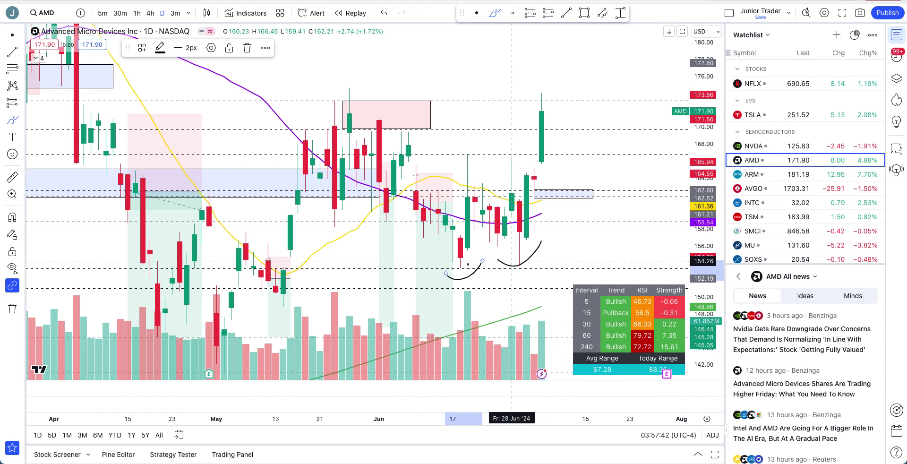
key(ctrl+z)
key(ctrl+z)
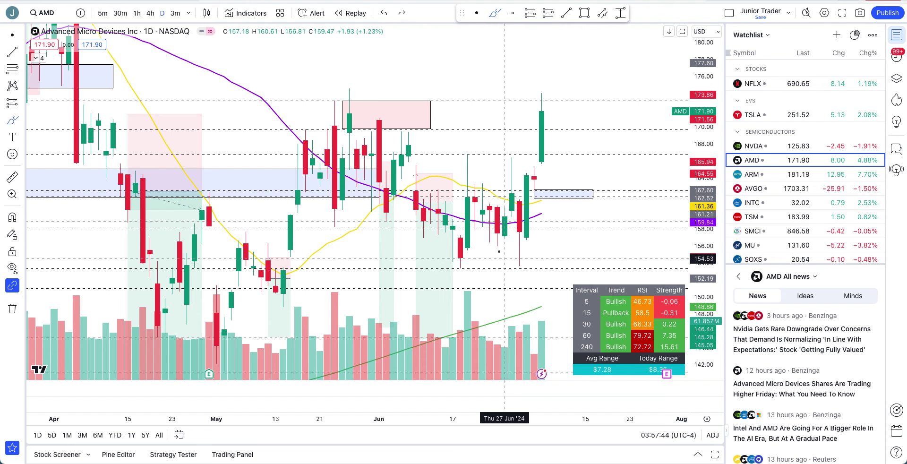
- Outline the 1 July lower wick and mark the top of the latest candle near 174 with the Brush, undoing each stroke
drag(504, 263, 535, 251)
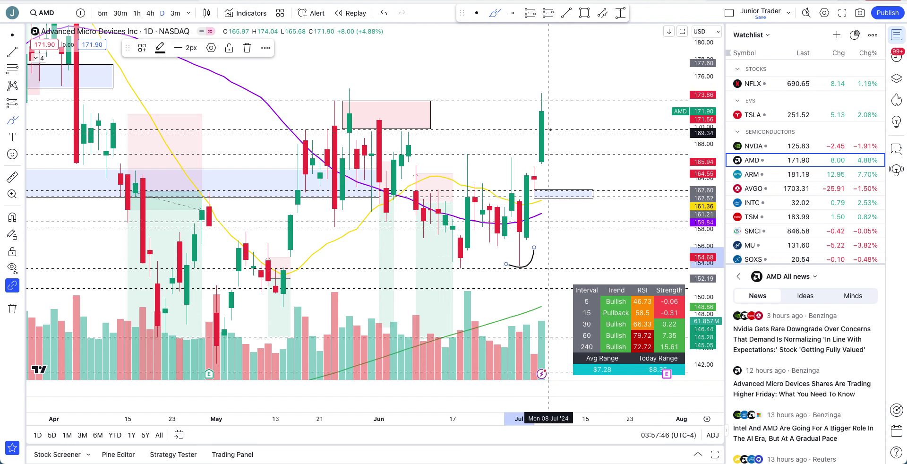
key(ctrl+z)
mouse_move(528, 105)
mouse_down()
mouse_move(543, 84)
mouse_move(569, 90)
mouse_up()
key(ctrl+z)
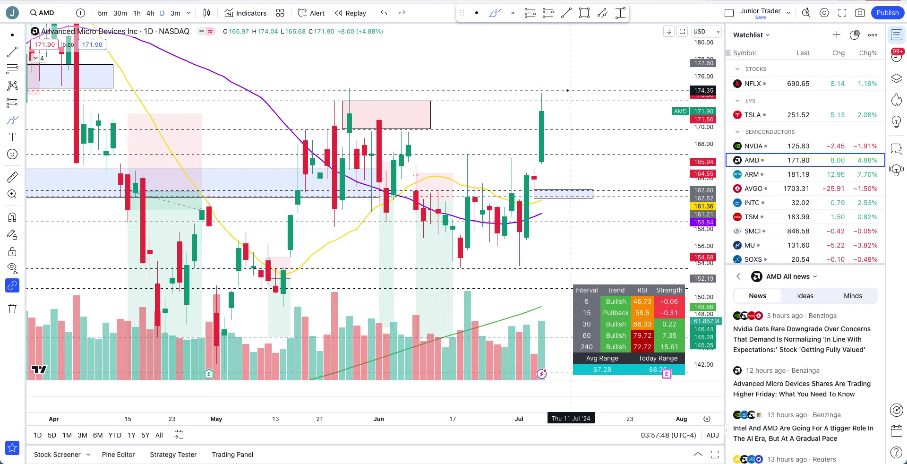
- Draw a wavy Brush stroke through the pink resistance zone from 23 May to 13 June, and undo it
scroll(568, 90, up, 1)
scroll(567, 90, up, 1)
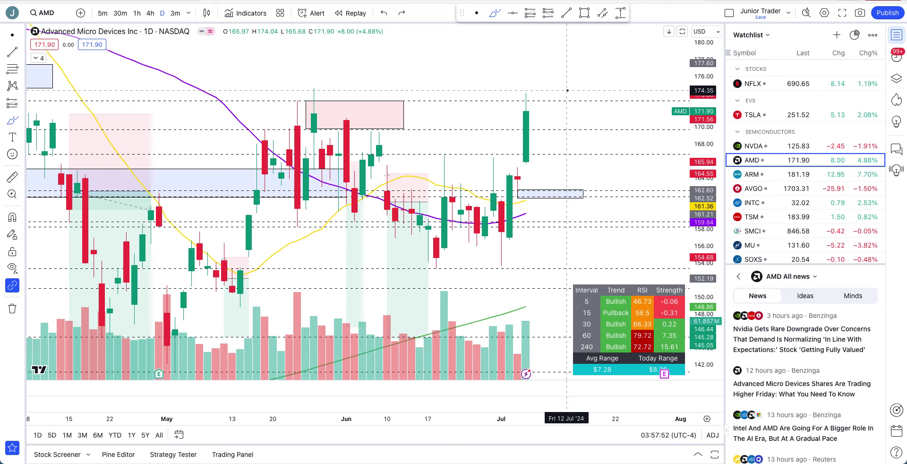
click(299, 119)
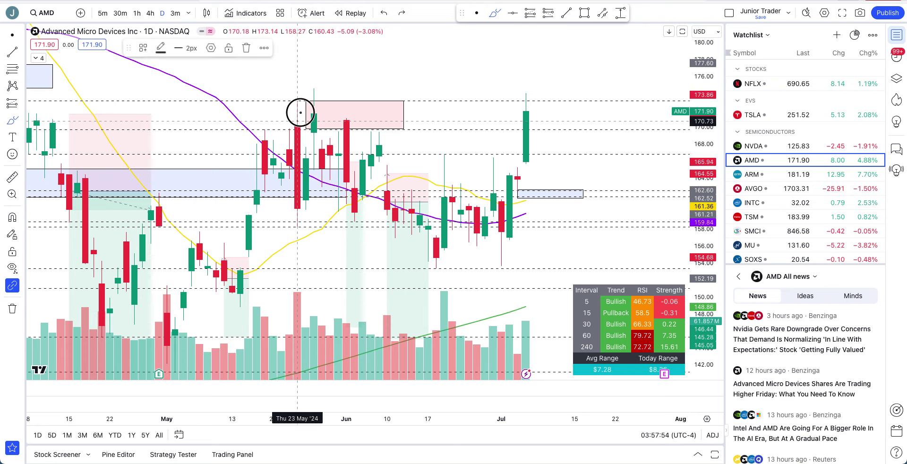
mouse_move(330, 124)
mouse_down()
mouse_move(365, 108)
mouse_move(415, 118)
mouse_up()
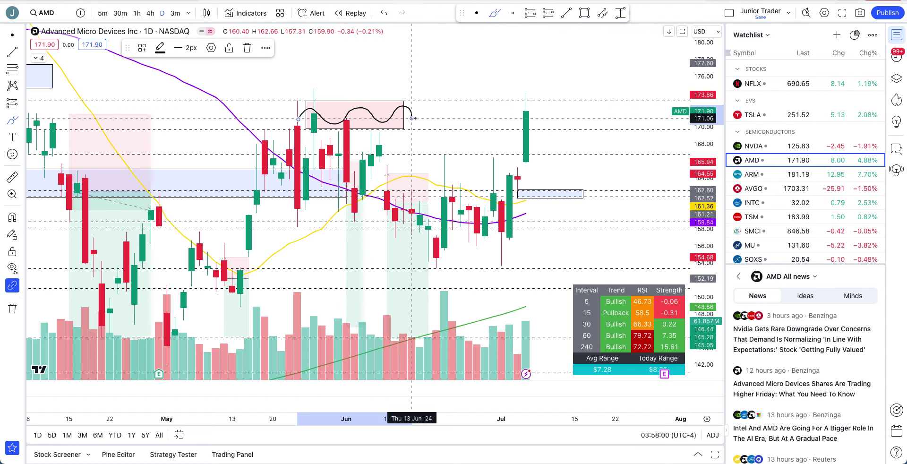
key(ctrl+z)
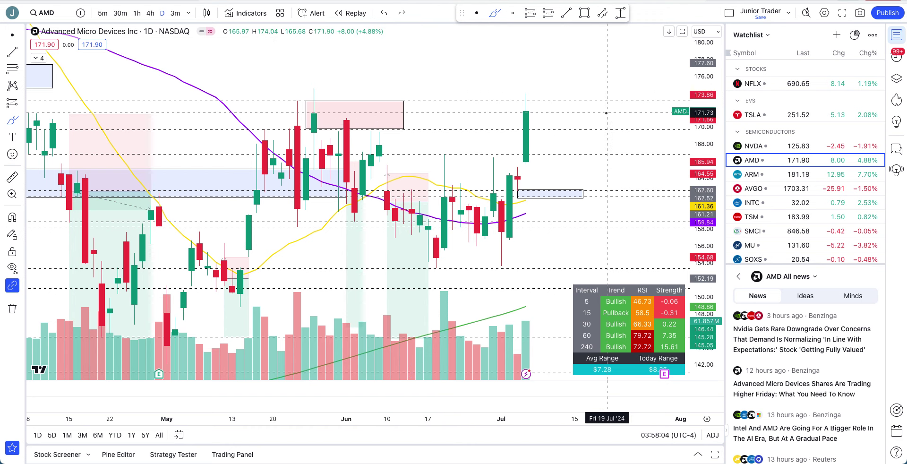
- Mark the latest daily candle with a horizontal Brush stroke at about 167 and a rising stroke to about 175, and undo both
scroll(637, 182, up, 2)
scroll(638, 182, up, 1)
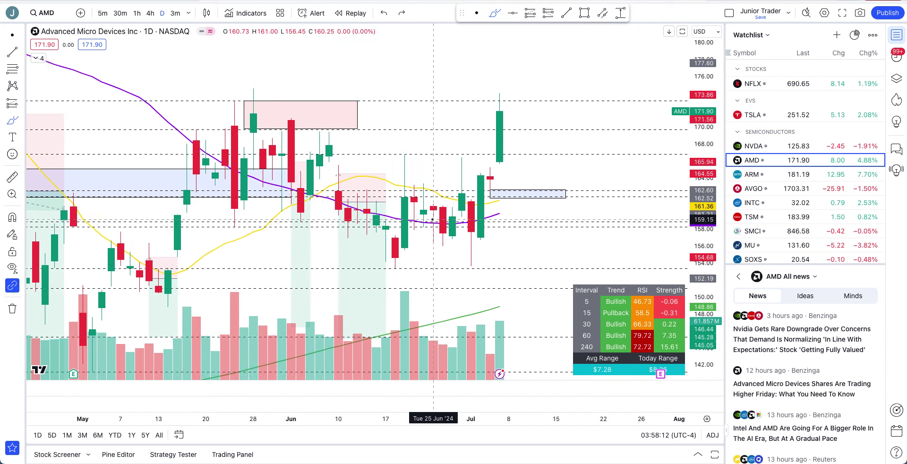
scroll(472, 199, down, 1)
double_click(709, 102)
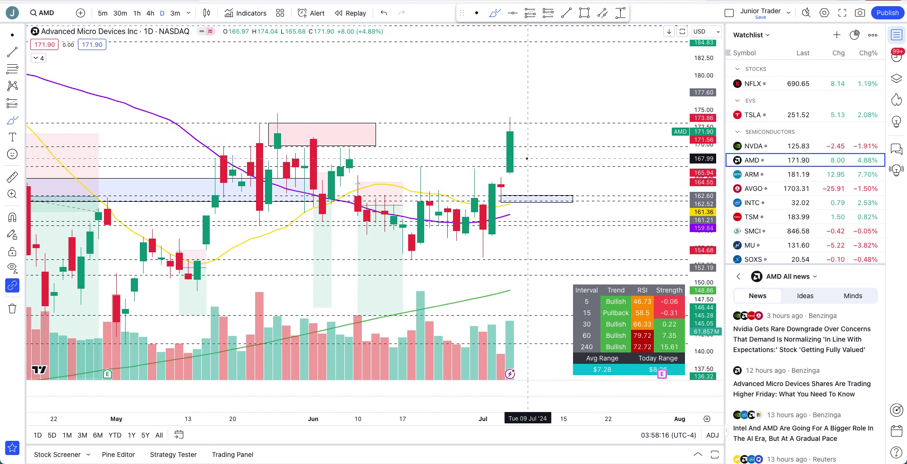
scroll(527, 159, down, 2)
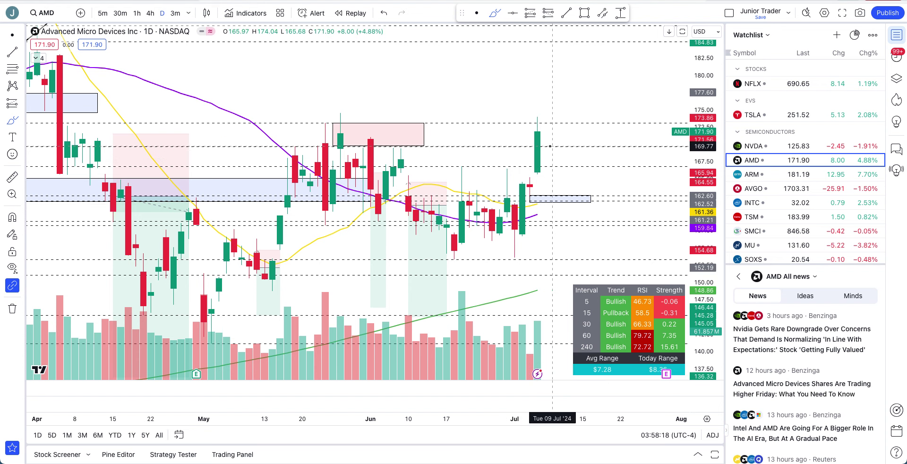
scroll(525, 170, up, 2)
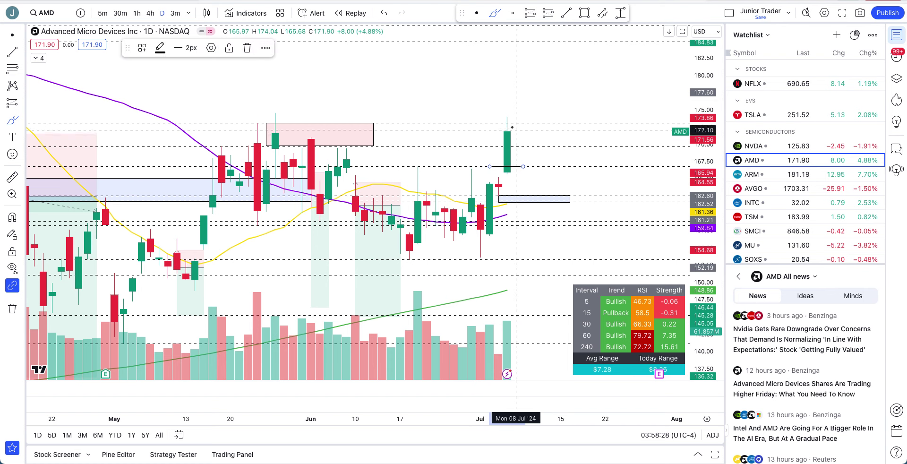
mouse_move(516, 127)
mouse_down()
mouse_move(519, 152)
mouse_move(544, 106)
mouse_up()
key(ctrl+z)
key(ctrl+z)
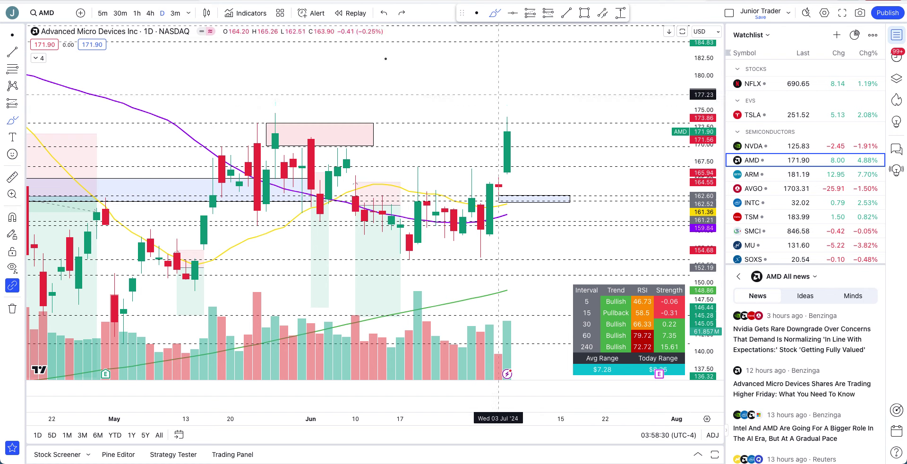
- Switch the chart to the 1-hour interval and draw a trend line from about 154.43 on 2 July to about 171.48 on 8 July
click(136, 14)
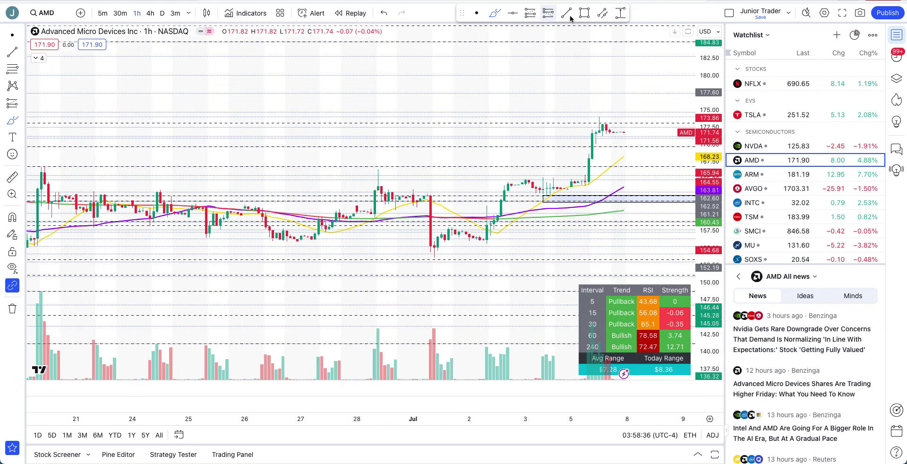
click(476, 252)
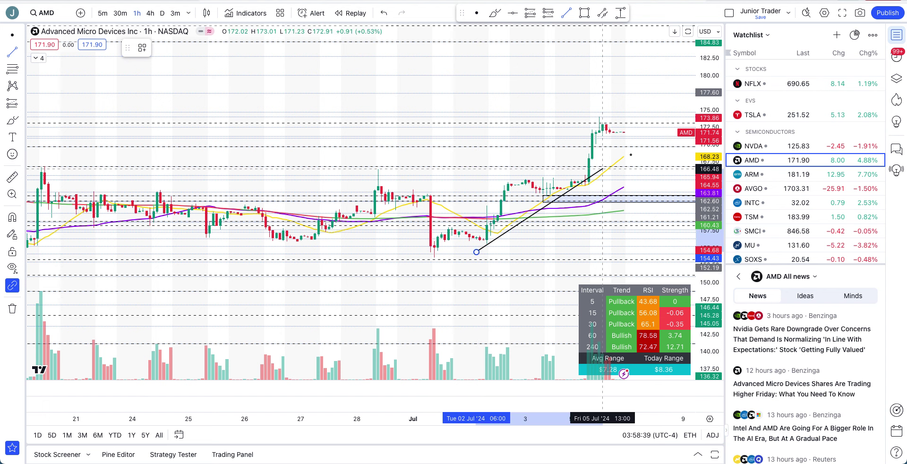
click(673, 135)
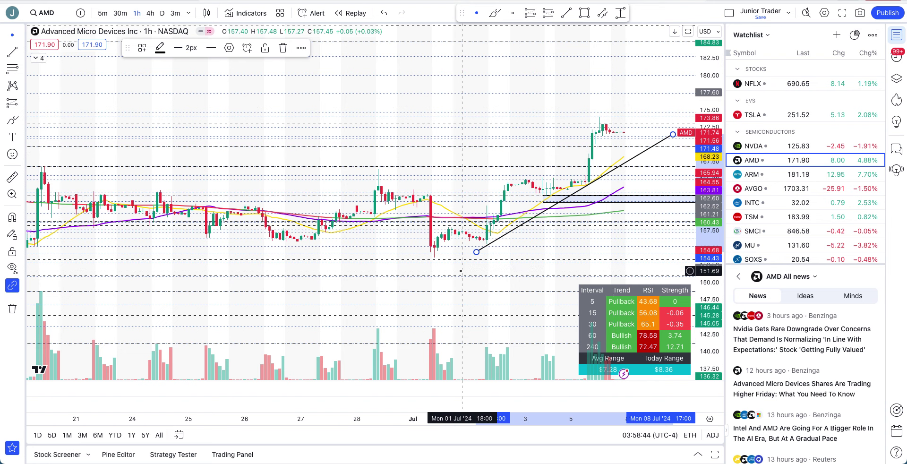
- Sketch a Brush path above the new trend line from about 170 to about 180, and undo it
scroll(460, 271, down, 1)
scroll(460, 270, down, 1)
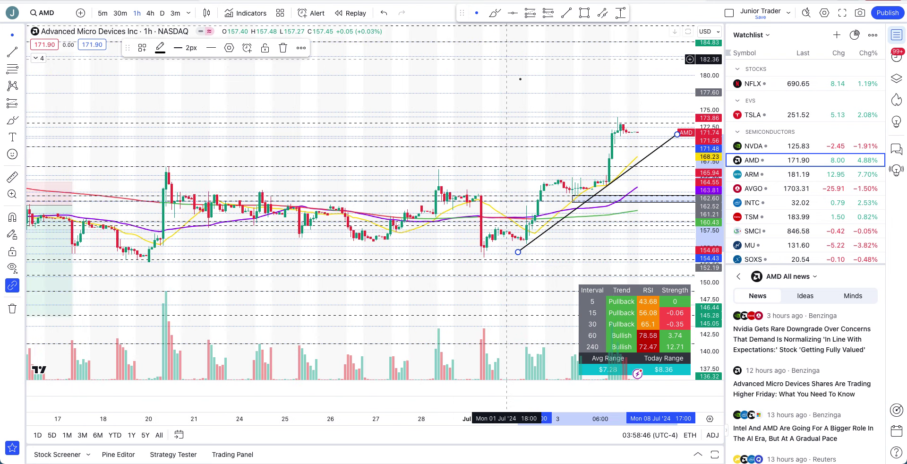
click(522, 84)
drag(522, 84, 352, 134)
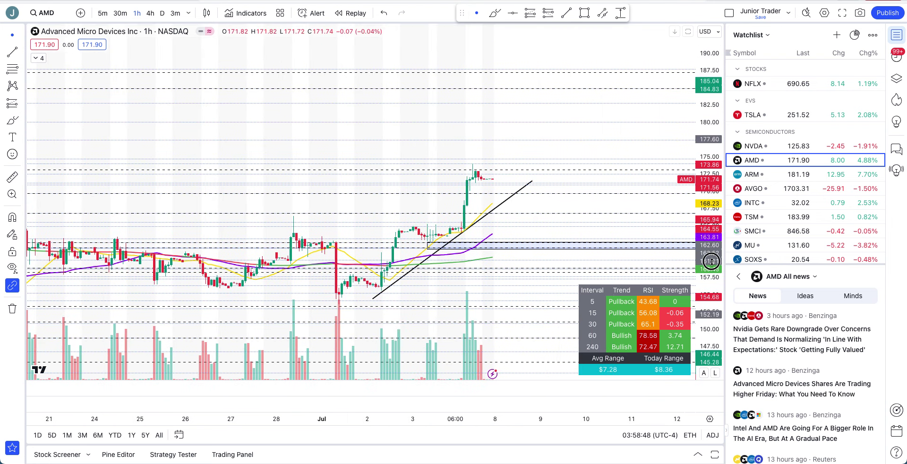
drag(711, 255, 712, 199)
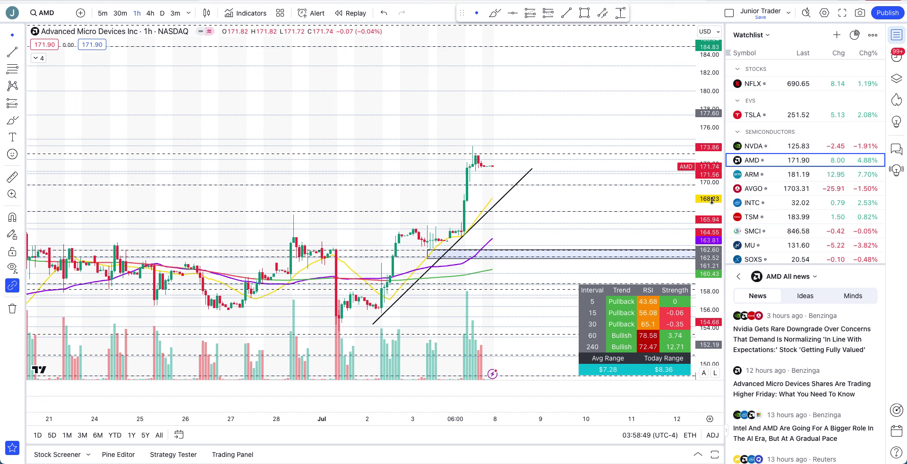
click(494, 13)
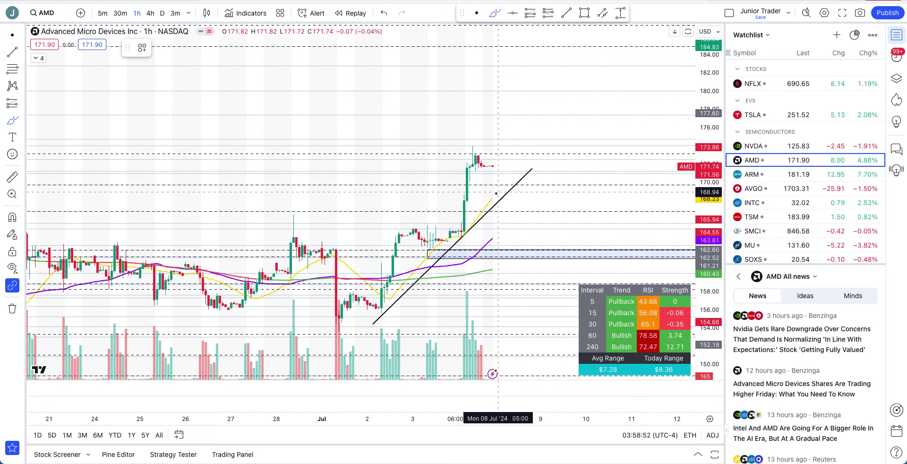
mouse_move(500, 184)
mouse_down()
mouse_move(505, 195)
mouse_move(498, 183)
mouse_move(507, 191)
mouse_move(546, 90)
mouse_up()
key(ctrl+z)
- Sketch Brush strokes around the trend line, including a dip from about 170 that rebounds to about 173, and undo them
key(ctrl+z)
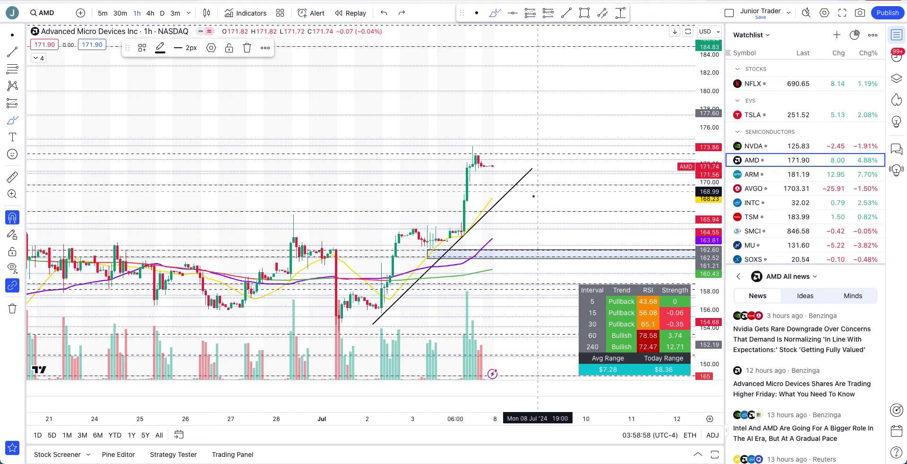
drag(514, 202, 543, 209)
key(ctrl+z)
key(ctrl+z)
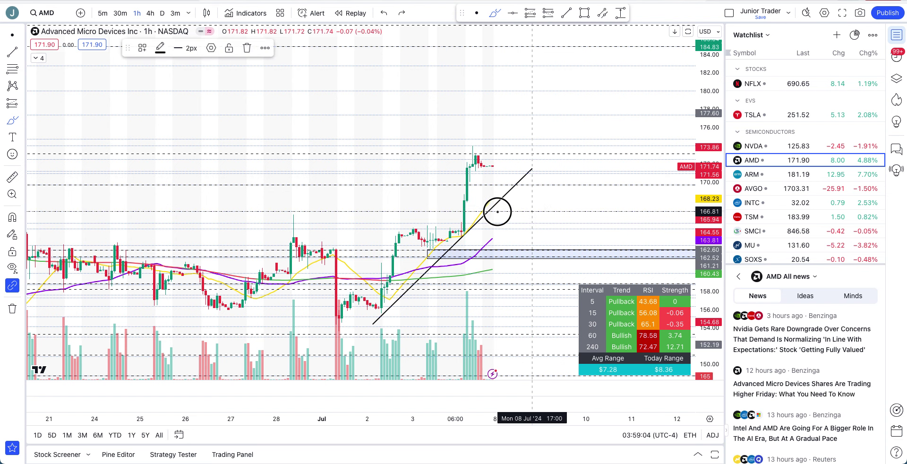
scroll(520, 261, down, 1)
scroll(537, 176, down, 2)
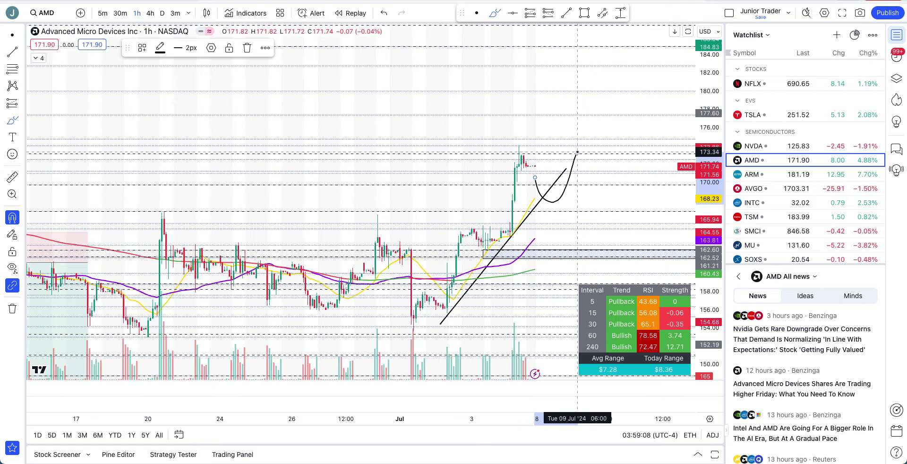
scroll(576, 152, down, 1)
scroll(577, 151, down, 3)
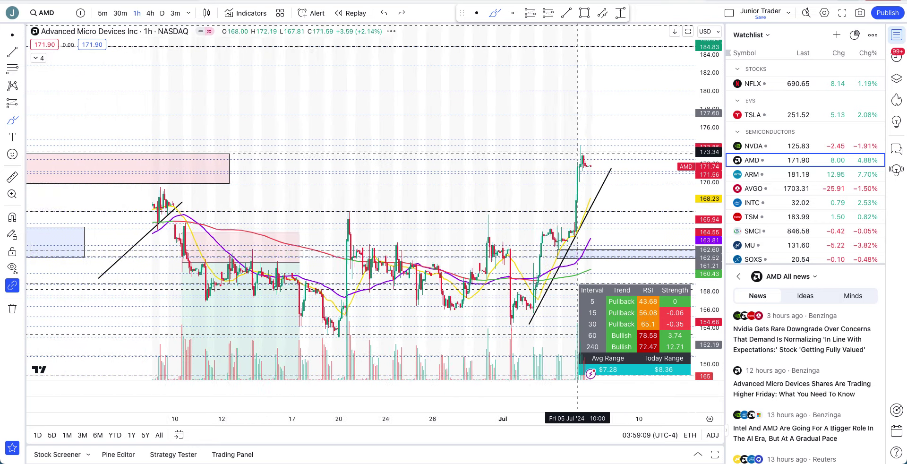
- Switch the chart back to the daily interval and compress the price scale to show levels up to about 200
click(162, 13)
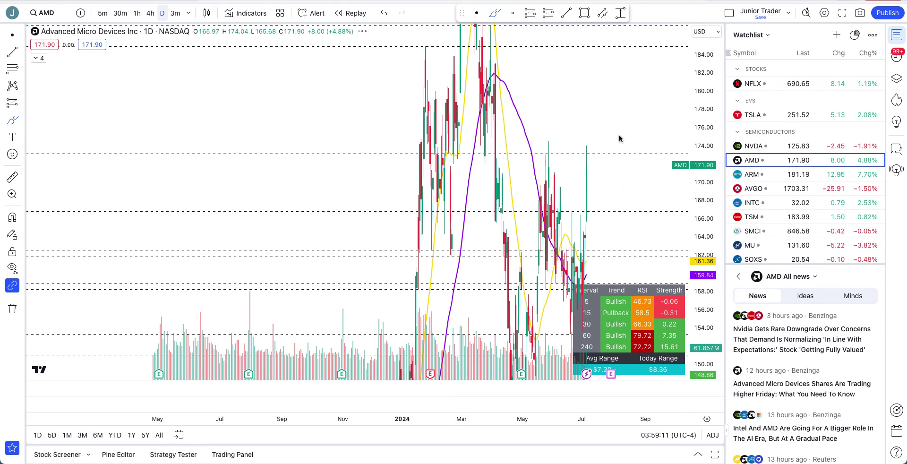
scroll(557, 161, up, 6)
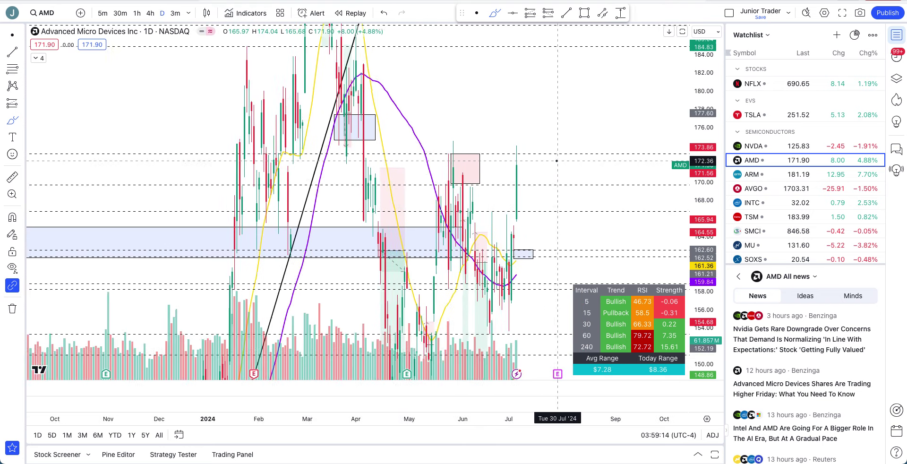
drag(698, 75, 700, 255)
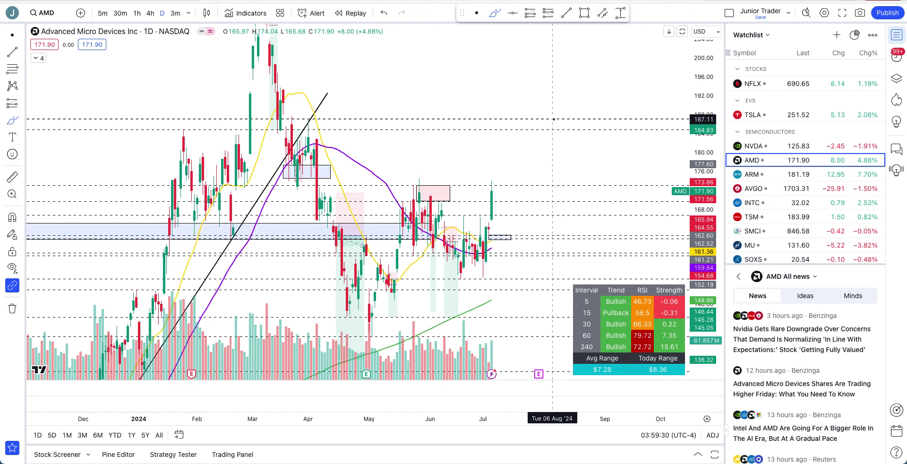
- Sketch Brush strokes projecting the price upward beyond the latest candle to about 188, and undo them
mouse_move(540, 114)
mouse_down()
mouse_move(551, 146)
mouse_move(528, 114)
mouse_up()
key(ctrl+z)
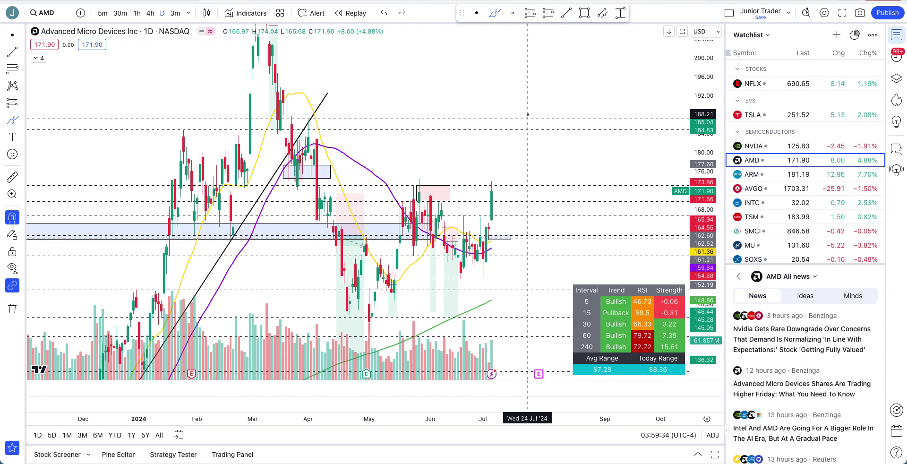
mouse_move(499, 212)
mouse_down()
mouse_move(520, 155)
mouse_move(536, 176)
mouse_move(555, 146)
mouse_up()
key(ctrl+z)
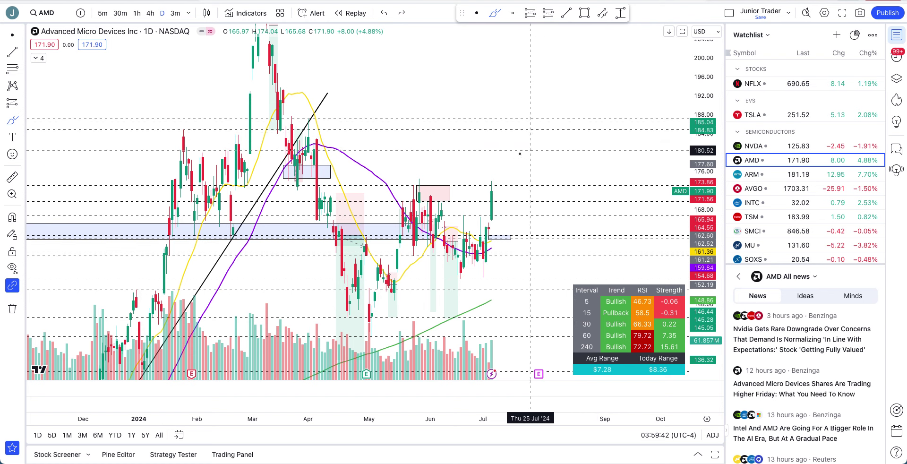
drag(514, 159, 538, 110)
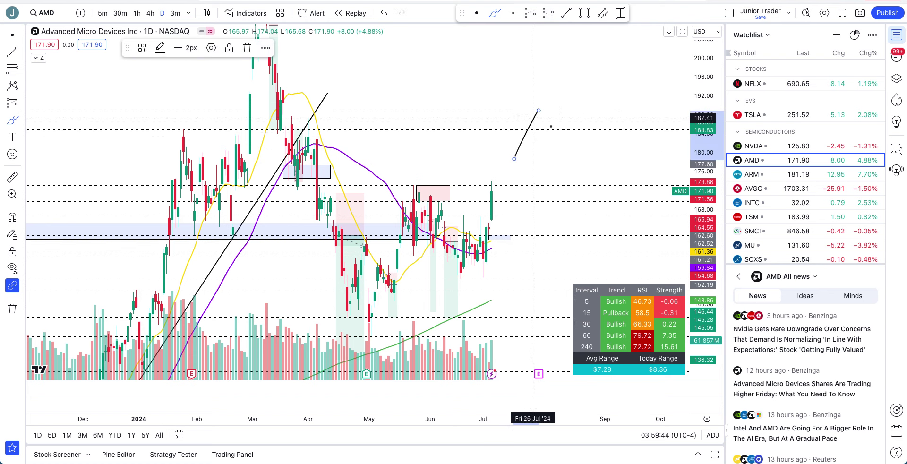
key(ctrl+z)
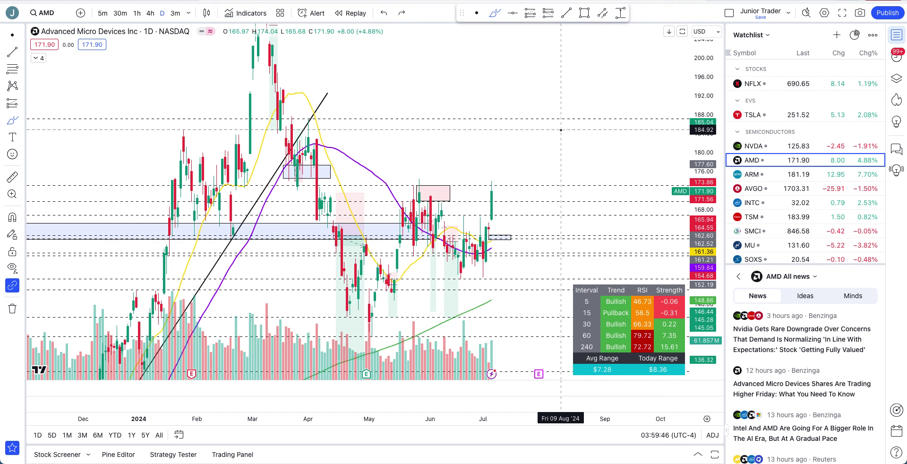
- Draw a Brush stroke from the pink resistance zone past the latest candle at about 172, and undo it
scroll(561, 130, up, 3)
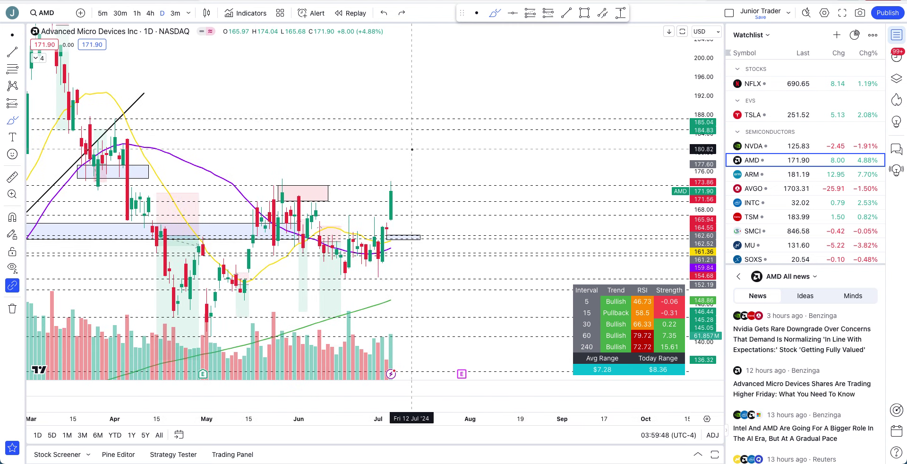
scroll(412, 148, down, 2)
mouse_move(332, 195)
mouse_down()
mouse_move(378, 189)
mouse_move(409, 201)
mouse_move(485, 192)
mouse_up()
key(super+z)
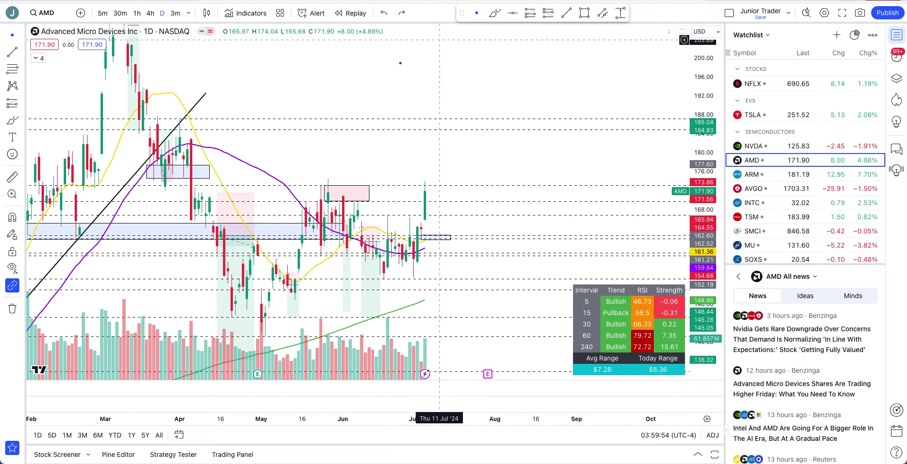
drag(391, 67, 578, 54)
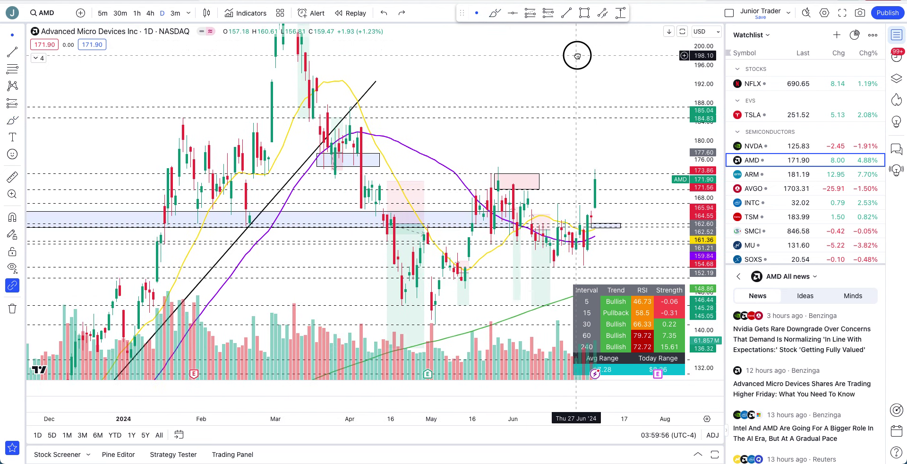
- Stretch the price scale around the recent daily candles and switch the AMD chart to the 4-hour interval, showing late April to July
scroll(577, 55, up, 4)
scroll(577, 54, up, 1)
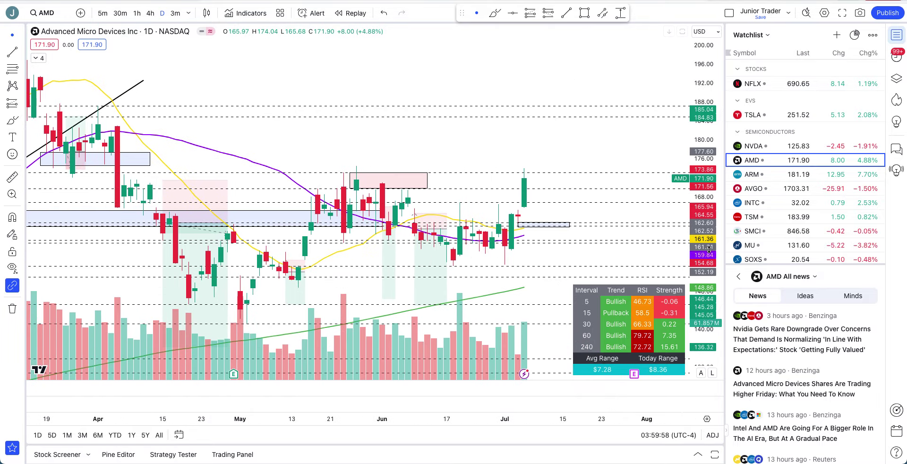
drag(709, 252, 714, 184)
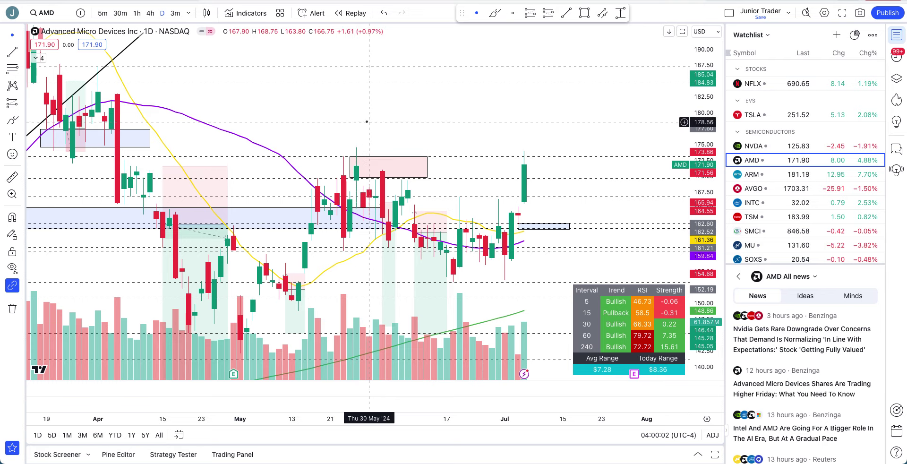
click(150, 13)
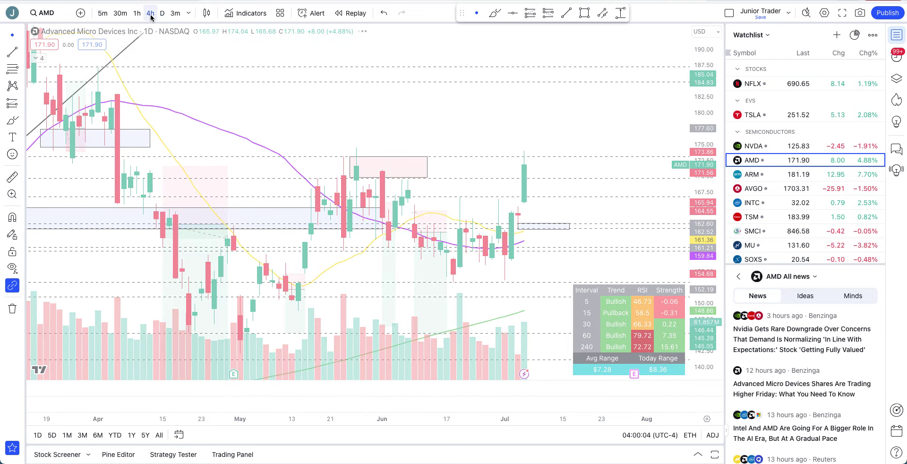
scroll(343, 271, down, 8)
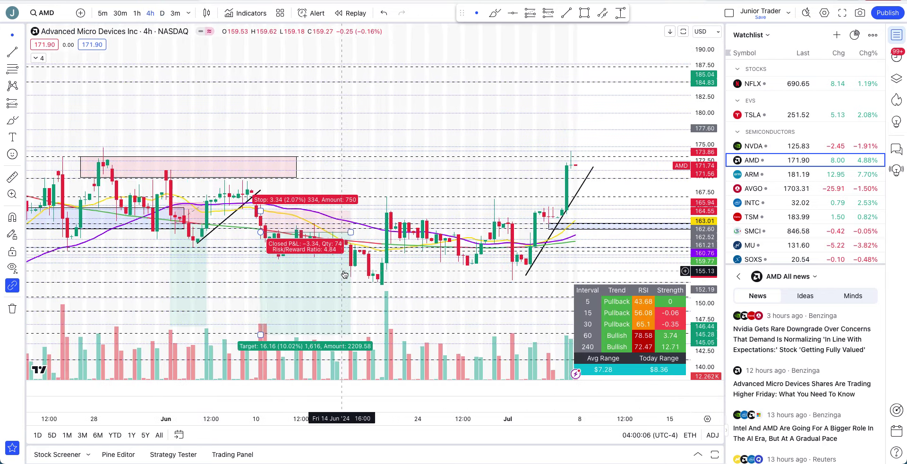
- Circle the three late-May and early-June peaks around the pink resistance zone with the Brush, and undo the circles
click(494, 14)
mouse_move(308, 155)
mouse_down()
mouse_move(315, 180)
mouse_move(310, 155)
mouse_move(363, 157)
mouse_move(382, 169)
mouse_move(372, 152)
mouse_up()
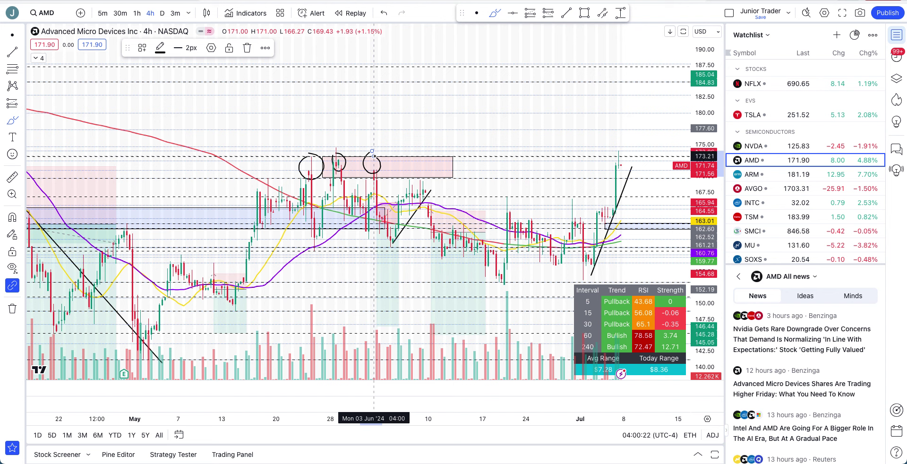
key(ctrl+z)
key(ctrl+z)
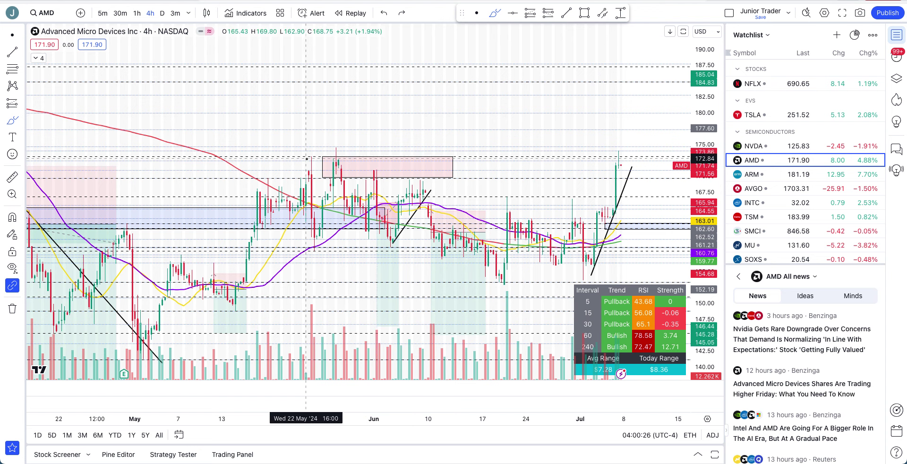
- Mark the first late-May peak and sketch across the pink zone's peaks with the Brush, and undo the strokes
mouse_move(317, 161)
mouse_down()
mouse_move(363, 167)
mouse_move(305, 159)
mouse_move(304, 174)
mouse_move(317, 161)
mouse_move(309, 158)
mouse_up()
key(ctrl+z)
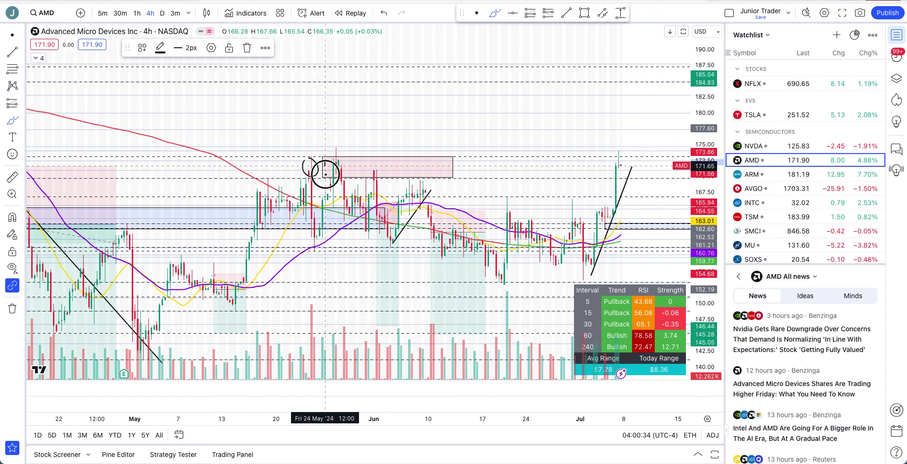
drag(326, 161, 384, 166)
key(ctrl+z)
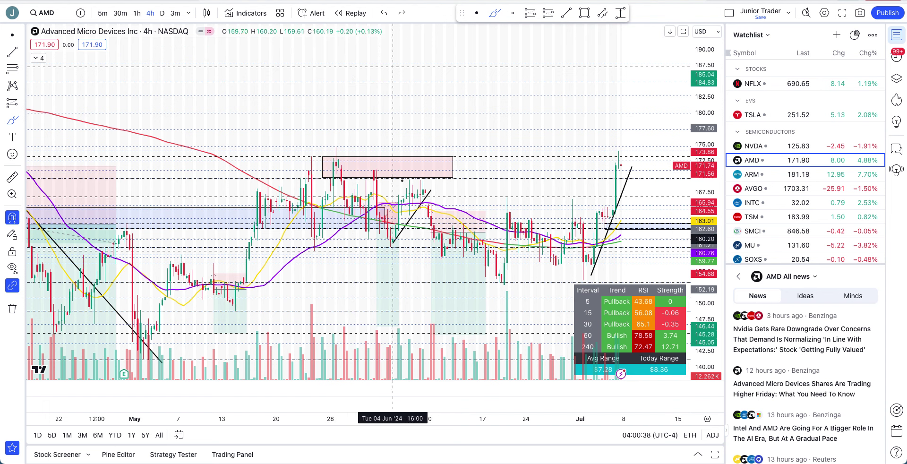
- Draw Brush arcs over the late-June and early-July peaks at about 167, and undo them
mouse_move(407, 179)
mouse_down()
mouse_move(424, 180)
mouse_move(441, 204)
mouse_move(592, 199)
mouse_up()
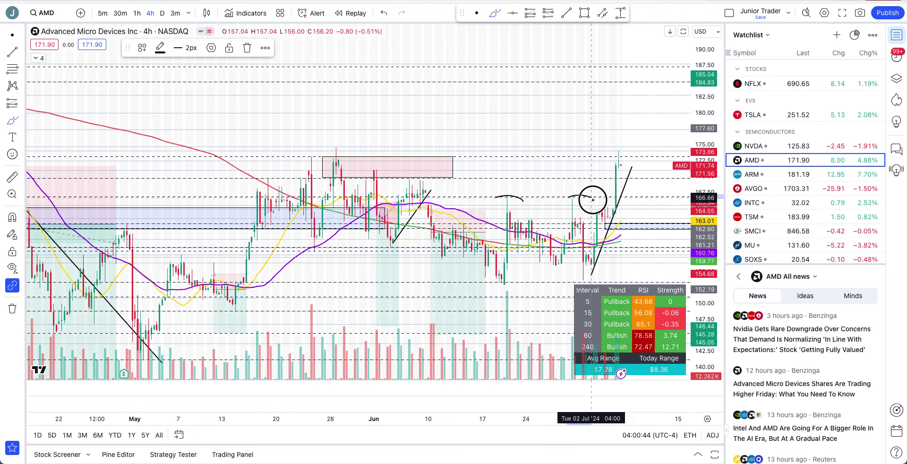
key(super+z)
key(super+z)
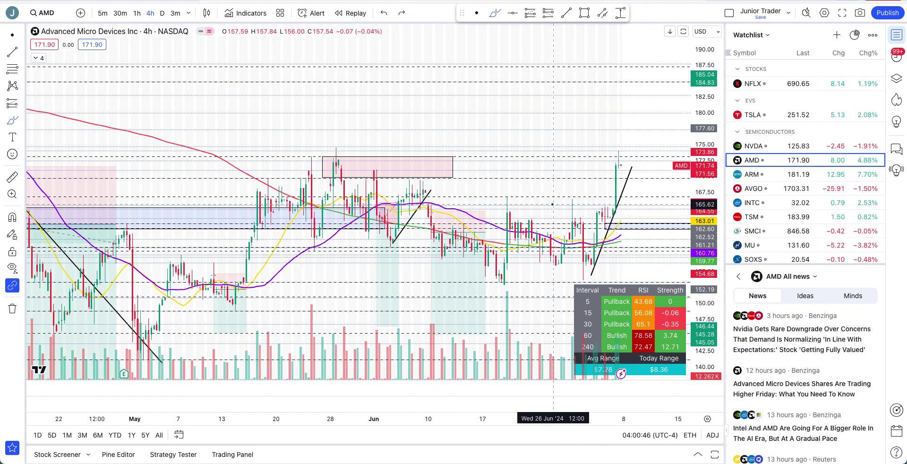
- Sketch Brush strokes along the resistance at about 167 and around the early-July consolidation below it, and undo them
scroll(520, 204, up, 1)
scroll(473, 200, up, 2)
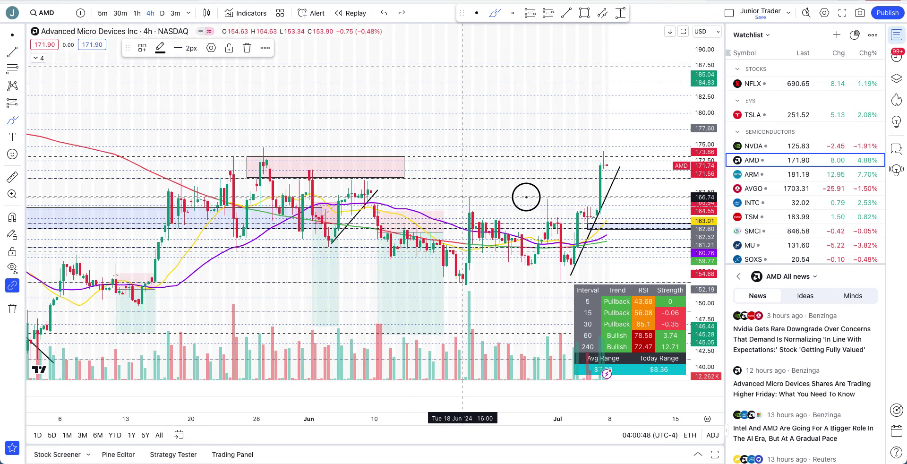
mouse_move(526, 197)
mouse_down()
mouse_move(561, 197)
mouse_move(565, 211)
mouse_move(469, 206)
mouse_move(558, 205)
mouse_up()
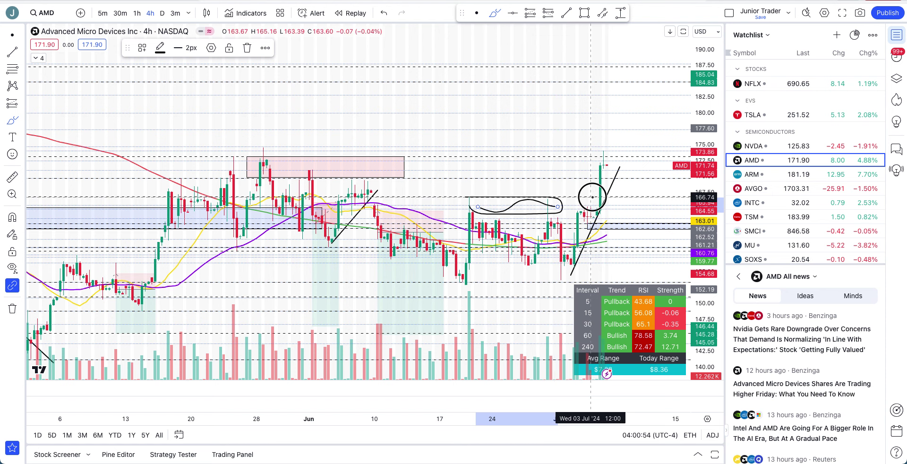
mouse_move(577, 196)
mouse_down()
mouse_move(612, 208)
mouse_move(589, 197)
mouse_up()
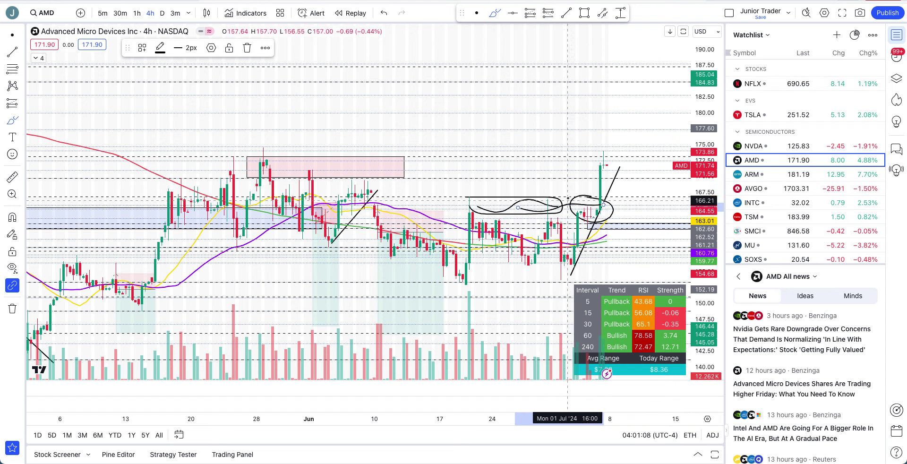
key(ctrl+z)
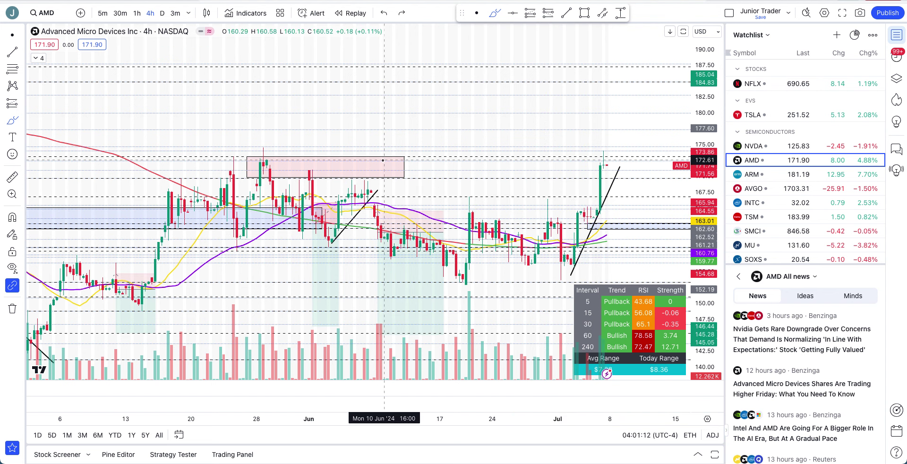
- Sketch Brush strokes through the pink resistance zone toward the latest candle at about 172, and undo them
mouse_move(385, 167)
mouse_down()
mouse_move(364, 164)
mouse_move(395, 158)
mouse_move(268, 172)
mouse_up()
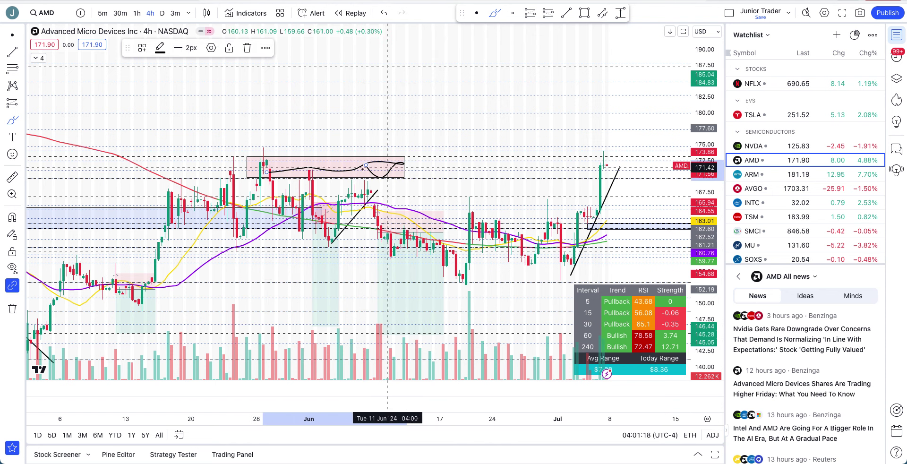
drag(330, 168, 601, 164)
key(ctrl+z)
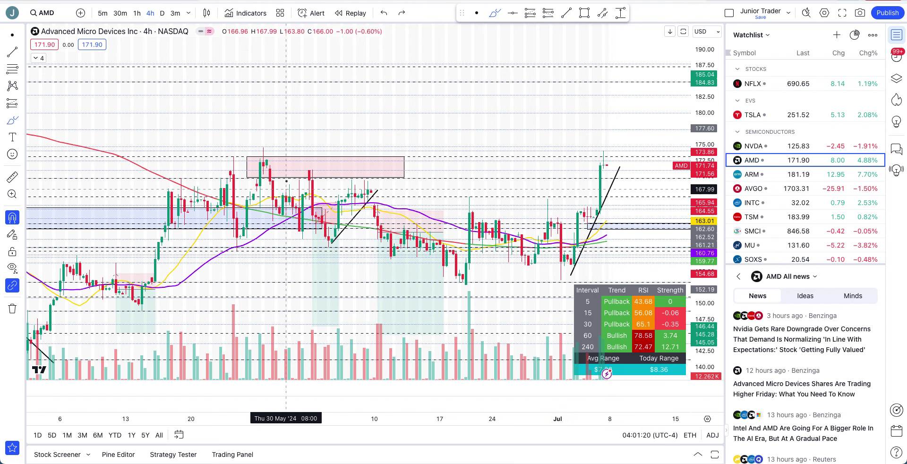
- Draw Brush arcs over the successive lower highs from late May to July and under the June and July lows near 154
mouse_move(230, 163)
mouse_down()
mouse_move(314, 165)
mouse_move(322, 176)
mouse_up()
mouse_move(378, 195)
mouse_down()
mouse_move(508, 213)
mouse_move(568, 209)
mouse_up()
drag(539, 285, 581, 265)
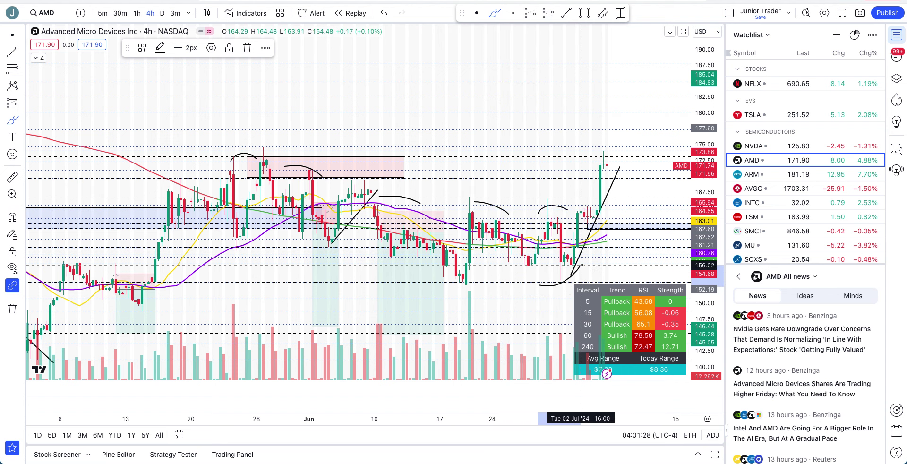
drag(452, 288, 483, 287)
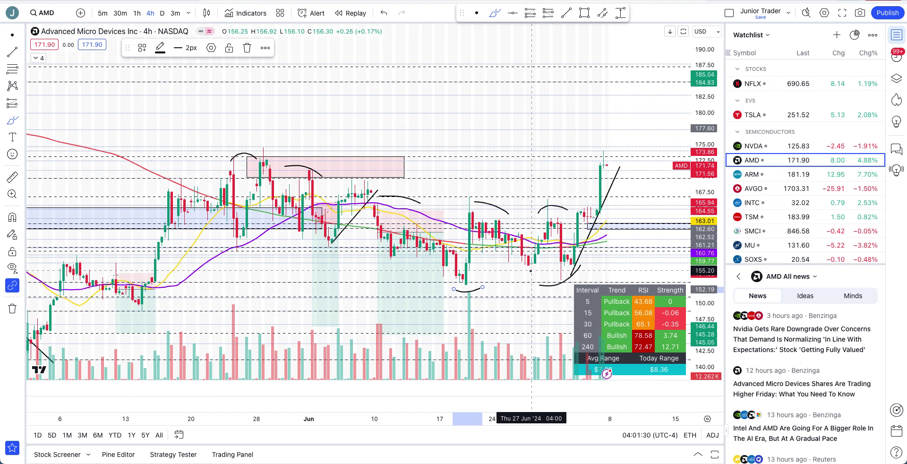
- Trace the July rally up to about 173 and extend a Brush stroke from the pink zone, and undo all the Brush marks
drag(567, 255, 607, 152)
mouse_move(576, 198)
mouse_down()
mouse_move(451, 198)
mouse_move(482, 217)
mouse_move(577, 215)
mouse_up()
key(ctrl+z)
key(ctrl+z)
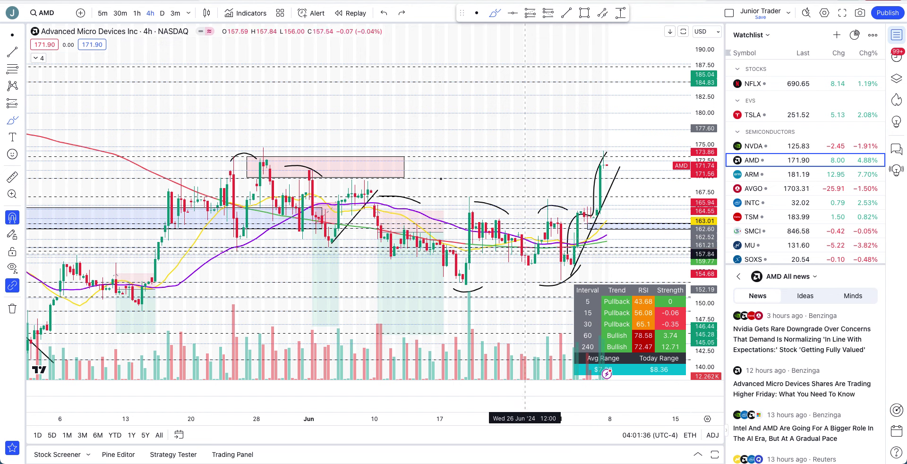
drag(322, 167, 534, 167)
key(ctrl+z)
key(ctrl+z)
key(ctrl+z)
key(ctrl+z)
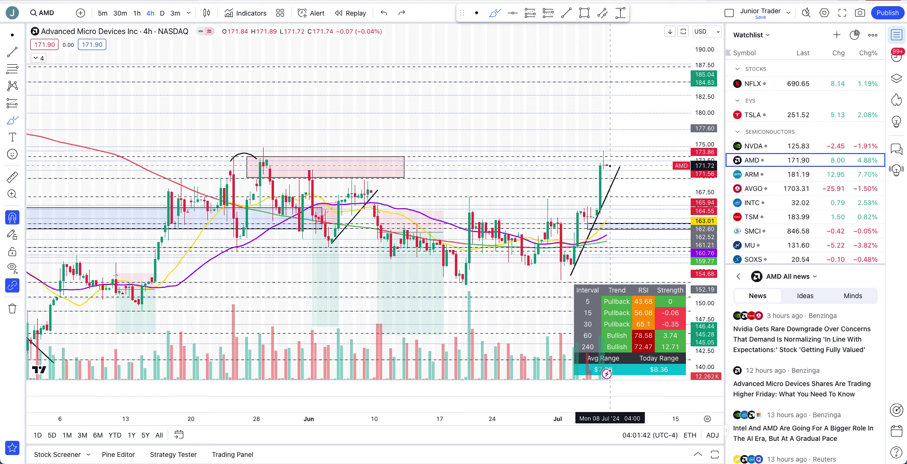
- Circle the upper end of the July trend line at about 172 with the Brush, and undo the mark
scroll(620, 167, up, 3)
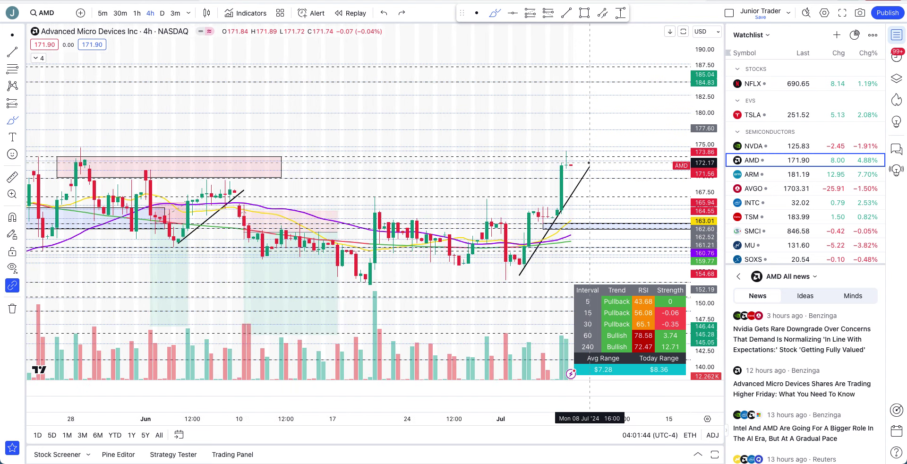
drag(586, 161, 590, 160)
mouse_move(587, 179)
mouse_down()
mouse_move(622, 179)
mouse_move(650, 198)
mouse_up()
key(super+z)
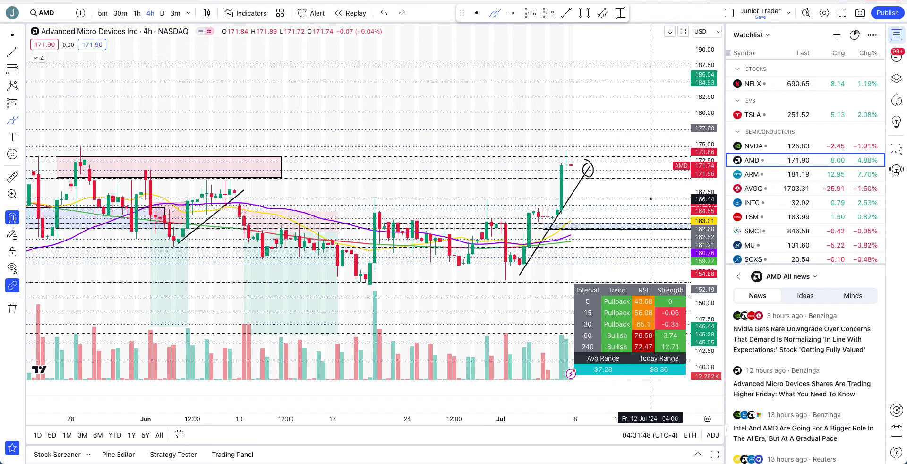
key(ctrl+z)
- Draw a wavy Brush stroke across the pink resistance zone at about 172, from late May to early June
scroll(263, 167, down, 5)
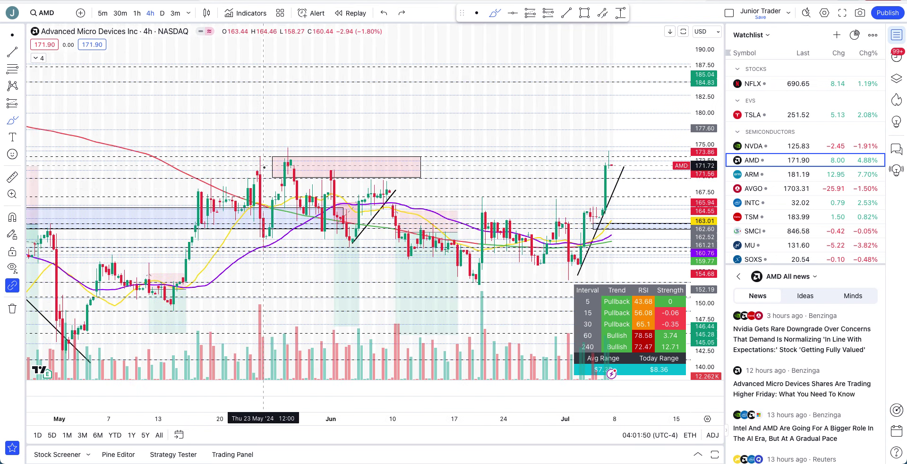
drag(264, 167, 385, 165)
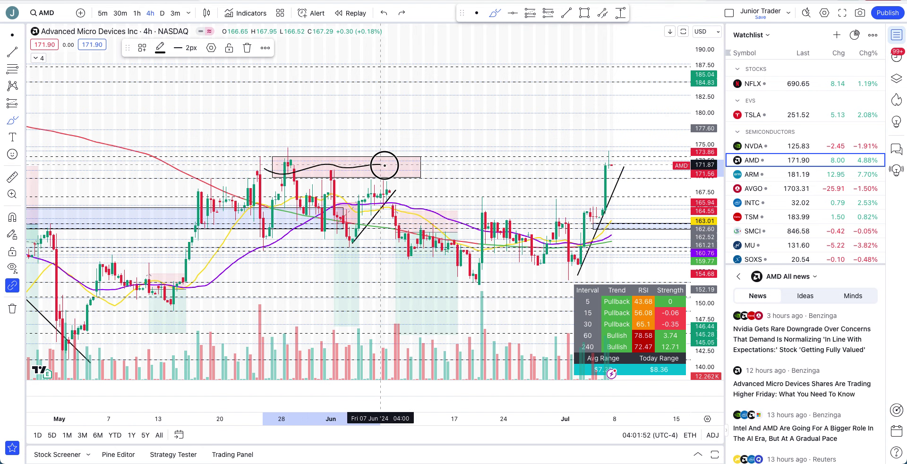
- View the hourly interval, return the chart to the daily interval, and compress the price scale to show levels up to about 215
click(136, 14)
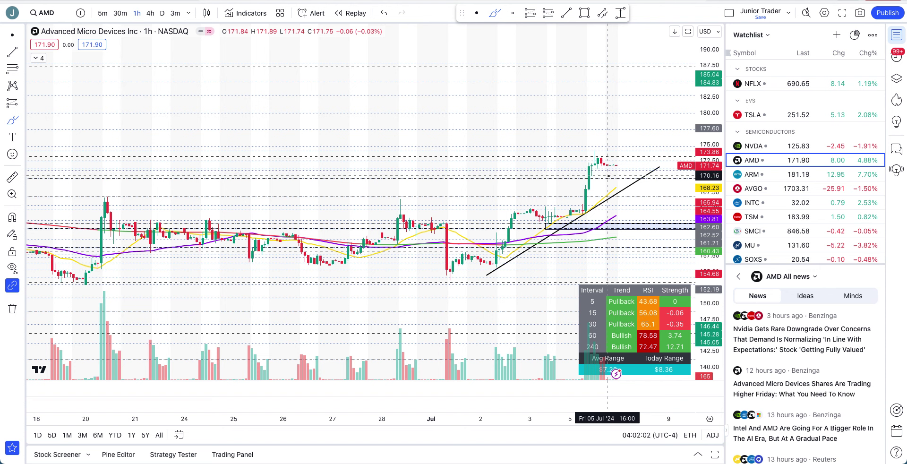
click(162, 13)
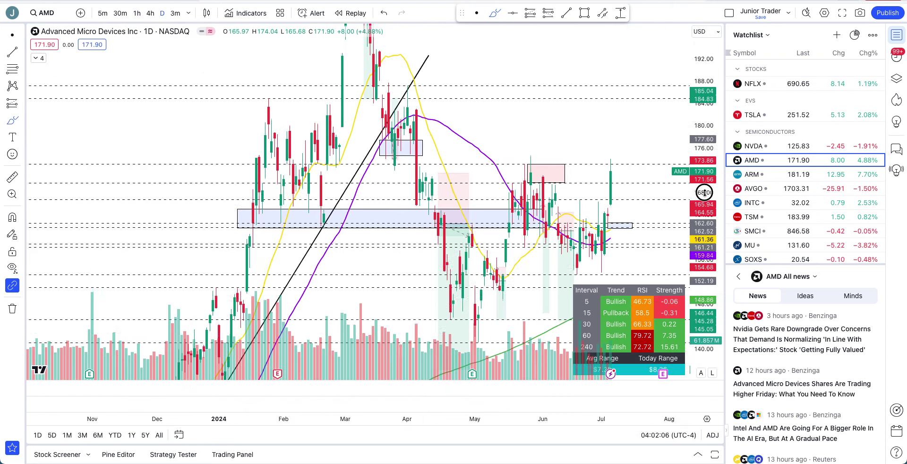
drag(704, 193, 704, 288)
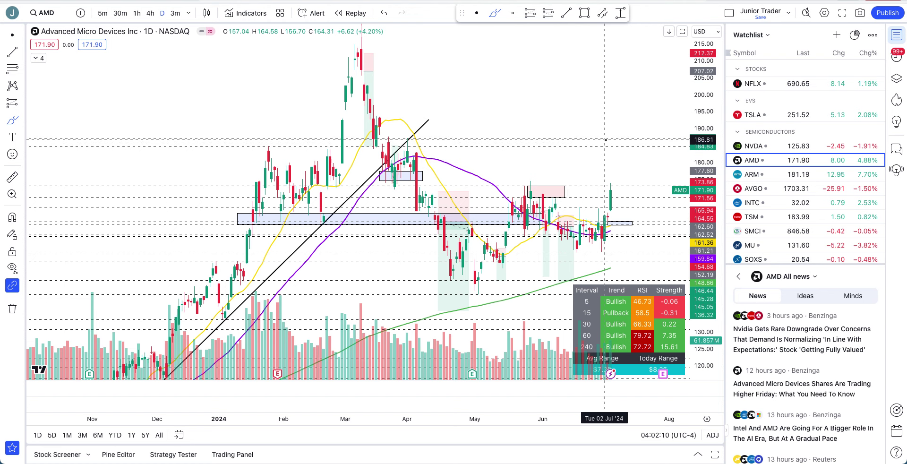
- Sketch a wavy Brush stroke at about 185 to 188 above the latest candles, and undo it
click(495, 13)
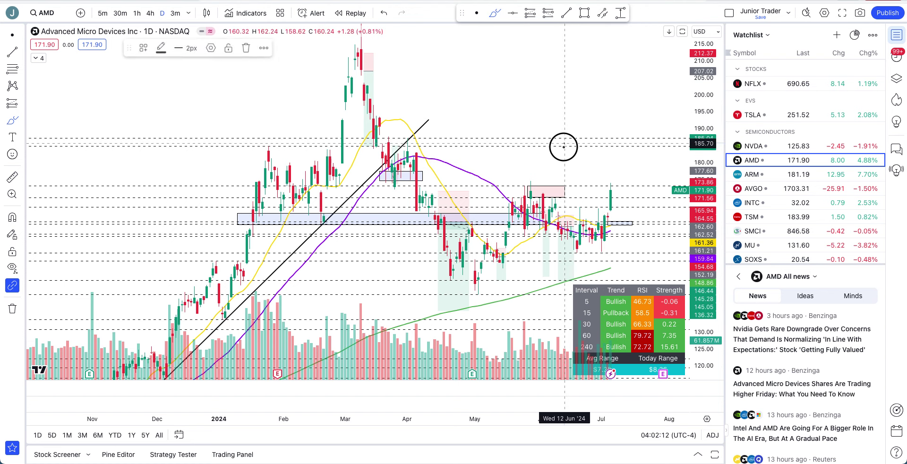
mouse_move(564, 145)
mouse_down()
mouse_move(591, 130)
mouse_move(635, 134)
mouse_up()
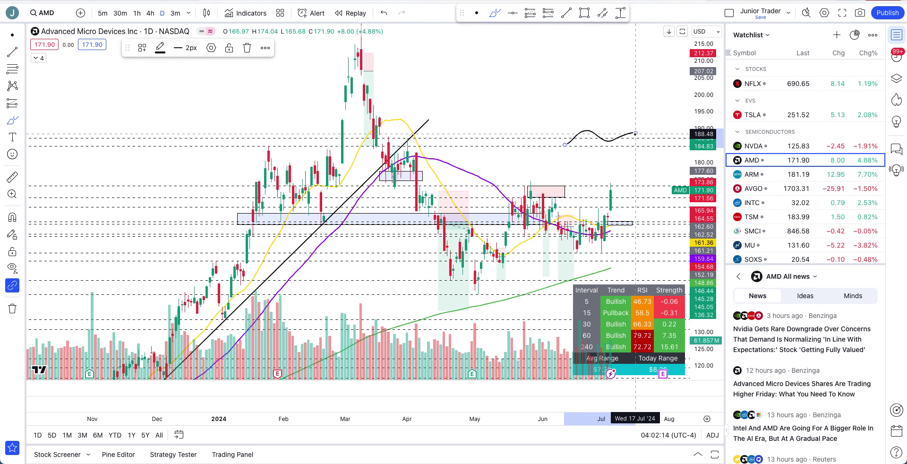
key(super+z)
- Return to the dot cursor and reframe the daily chart on the recent candles, stretching the price scale to about 128 to 188
scroll(636, 135, up, 5)
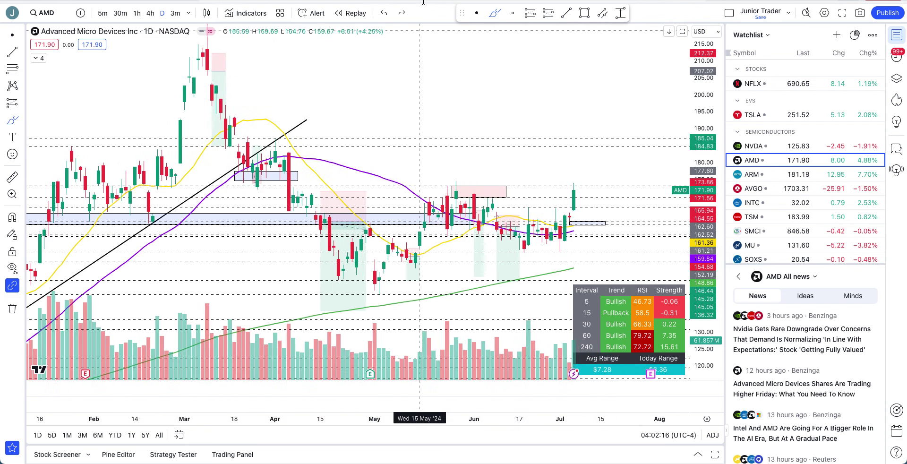
click(476, 13)
drag(472, 85, 428, 64)
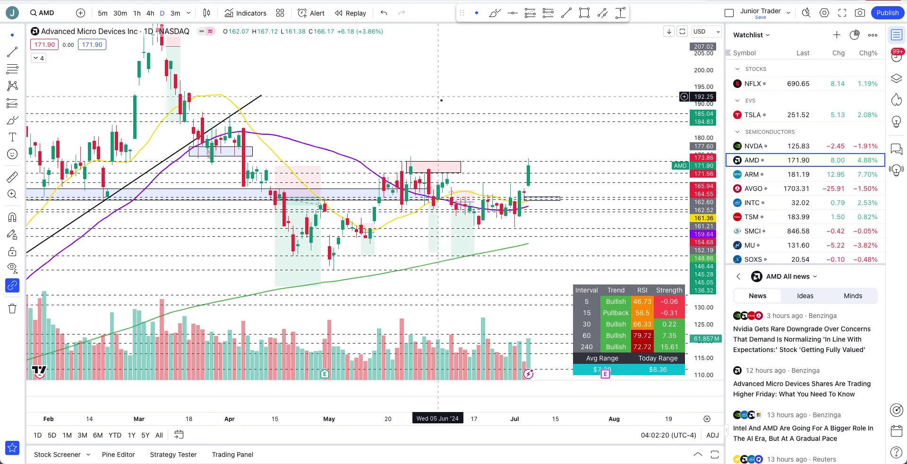
scroll(593, 202, down, 3)
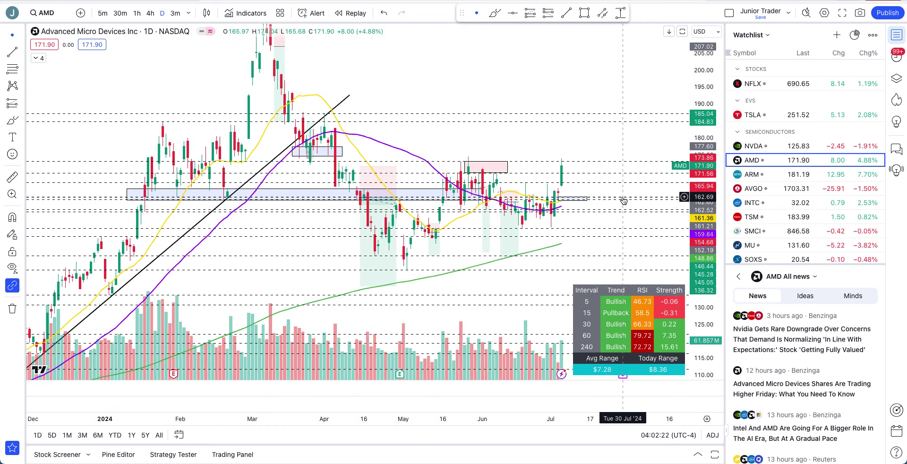
scroll(593, 202, up, 3)
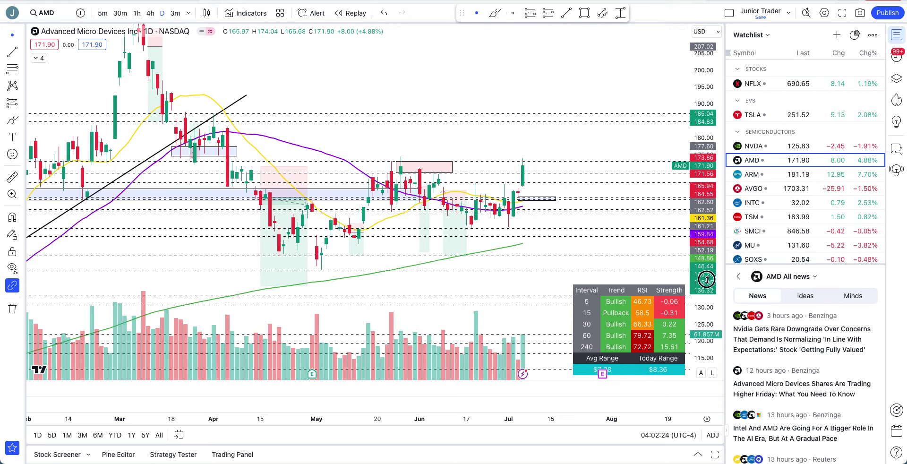
drag(706, 280, 710, 195)
scroll(581, 169, up, 3)
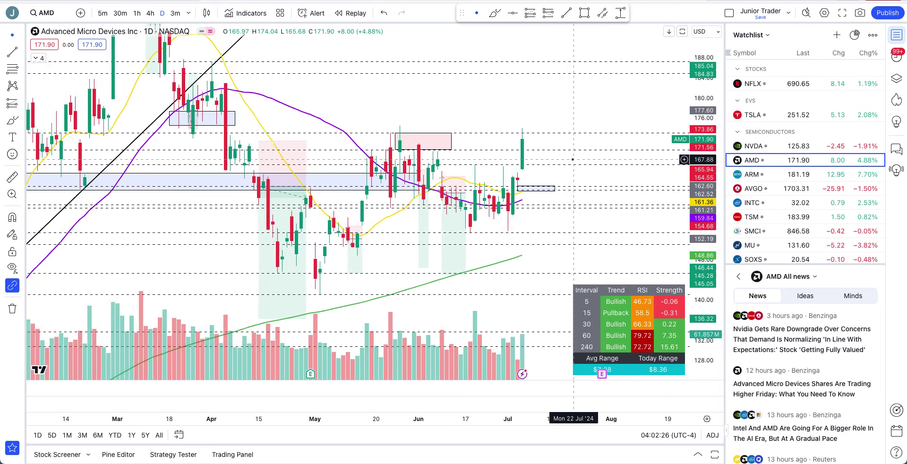